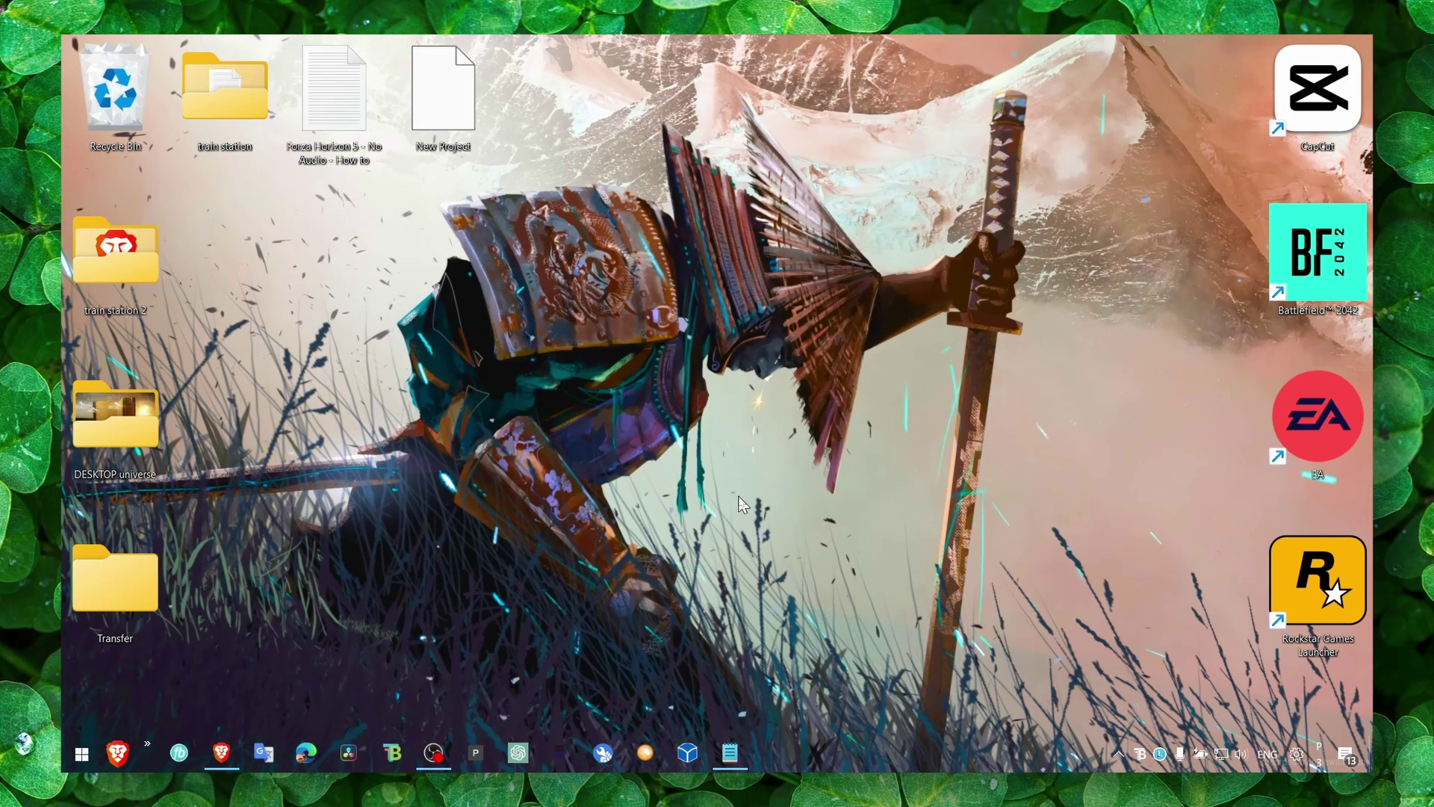
Drag the train station 2, DESKTOP universe and Transfer folders into the top icon row
click(730, 752)
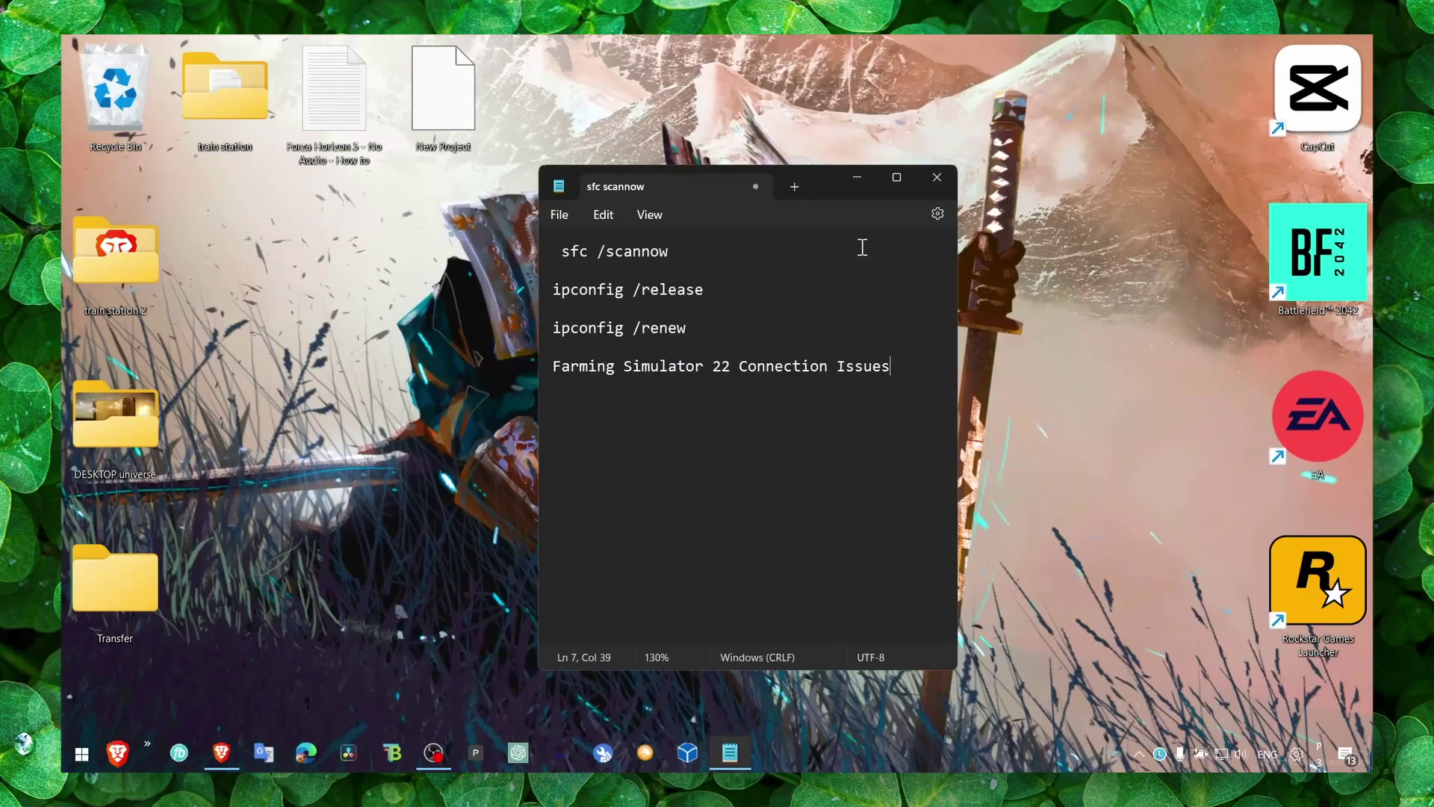
click(857, 177)
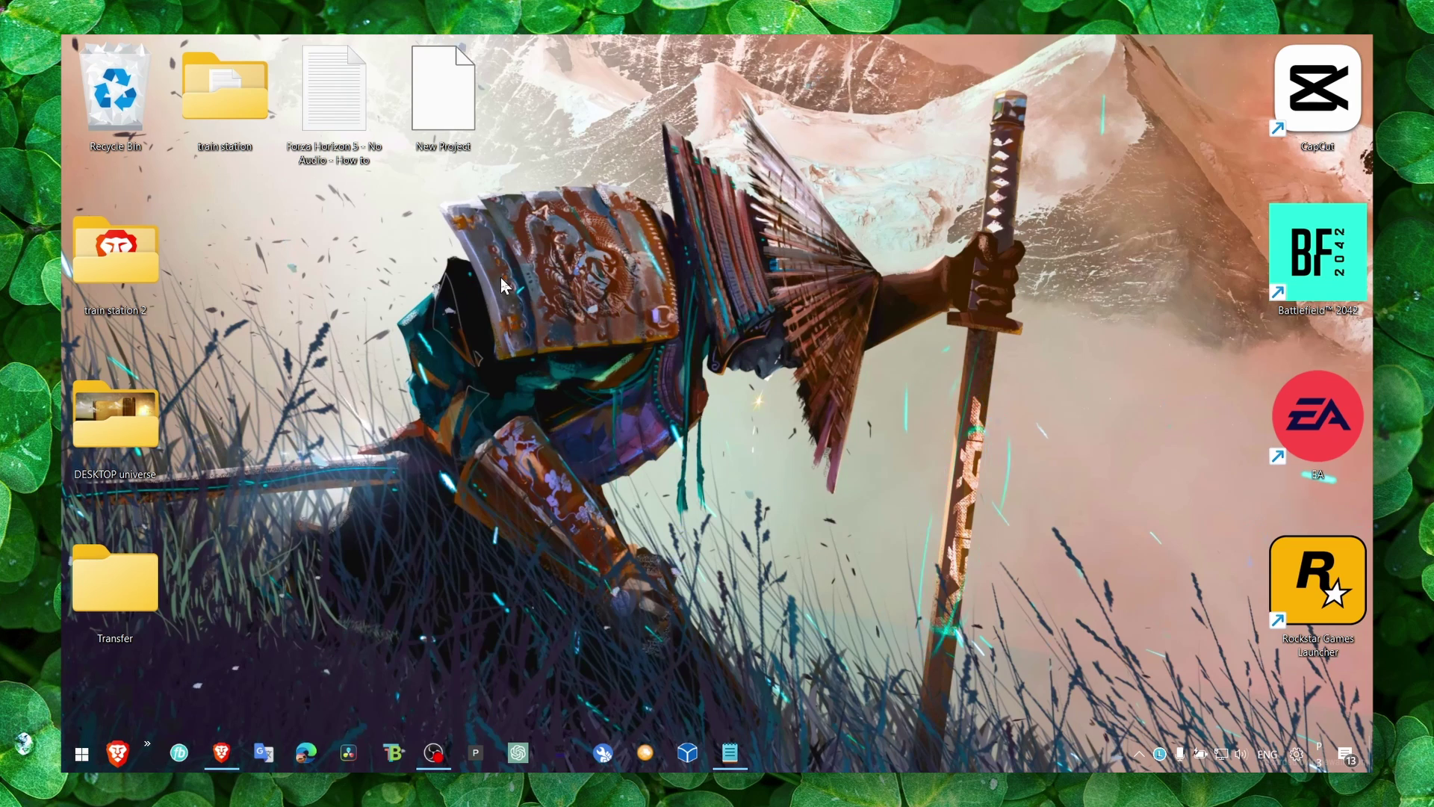
drag(135, 269, 568, 124)
drag(149, 396, 669, 101)
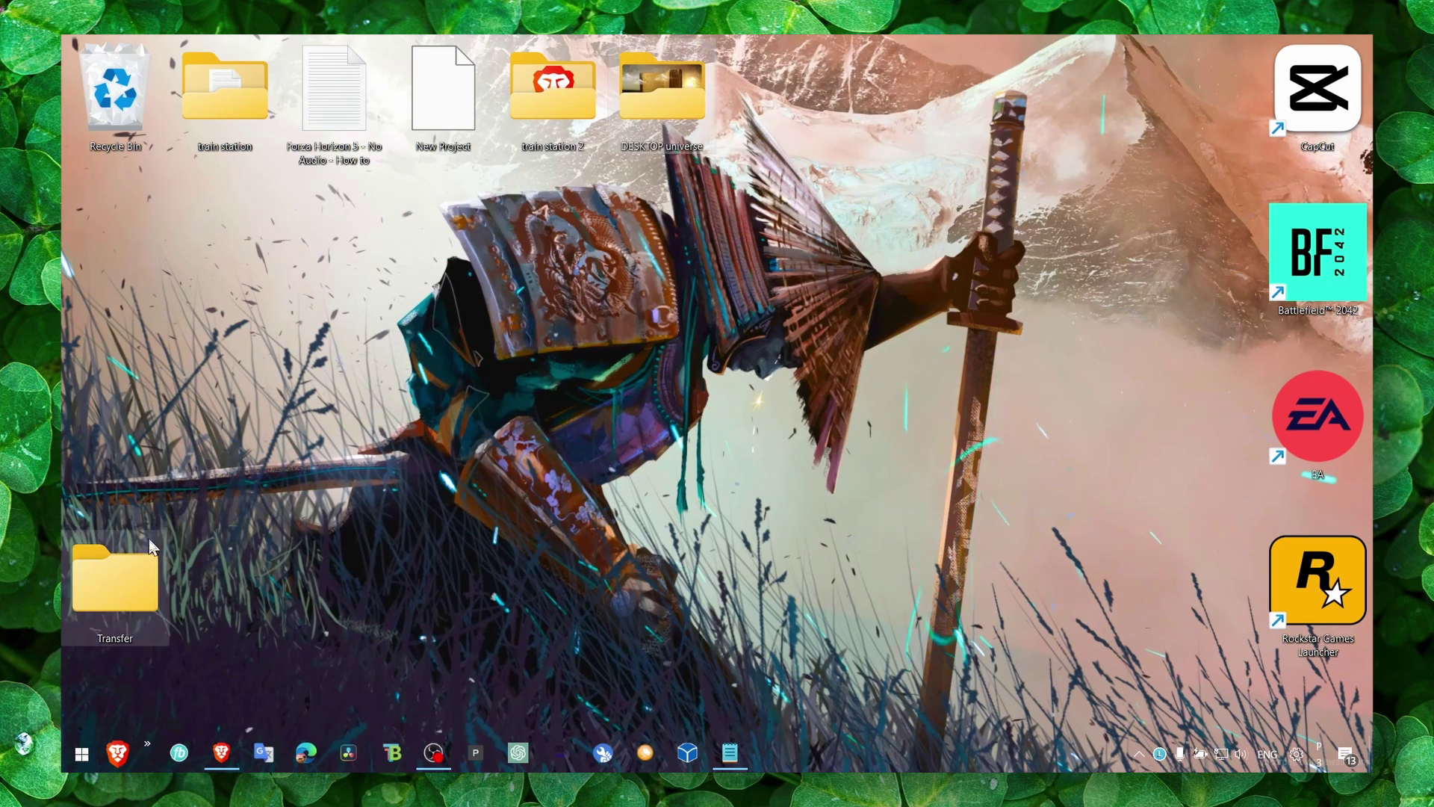
drag(114, 578, 773, 119)
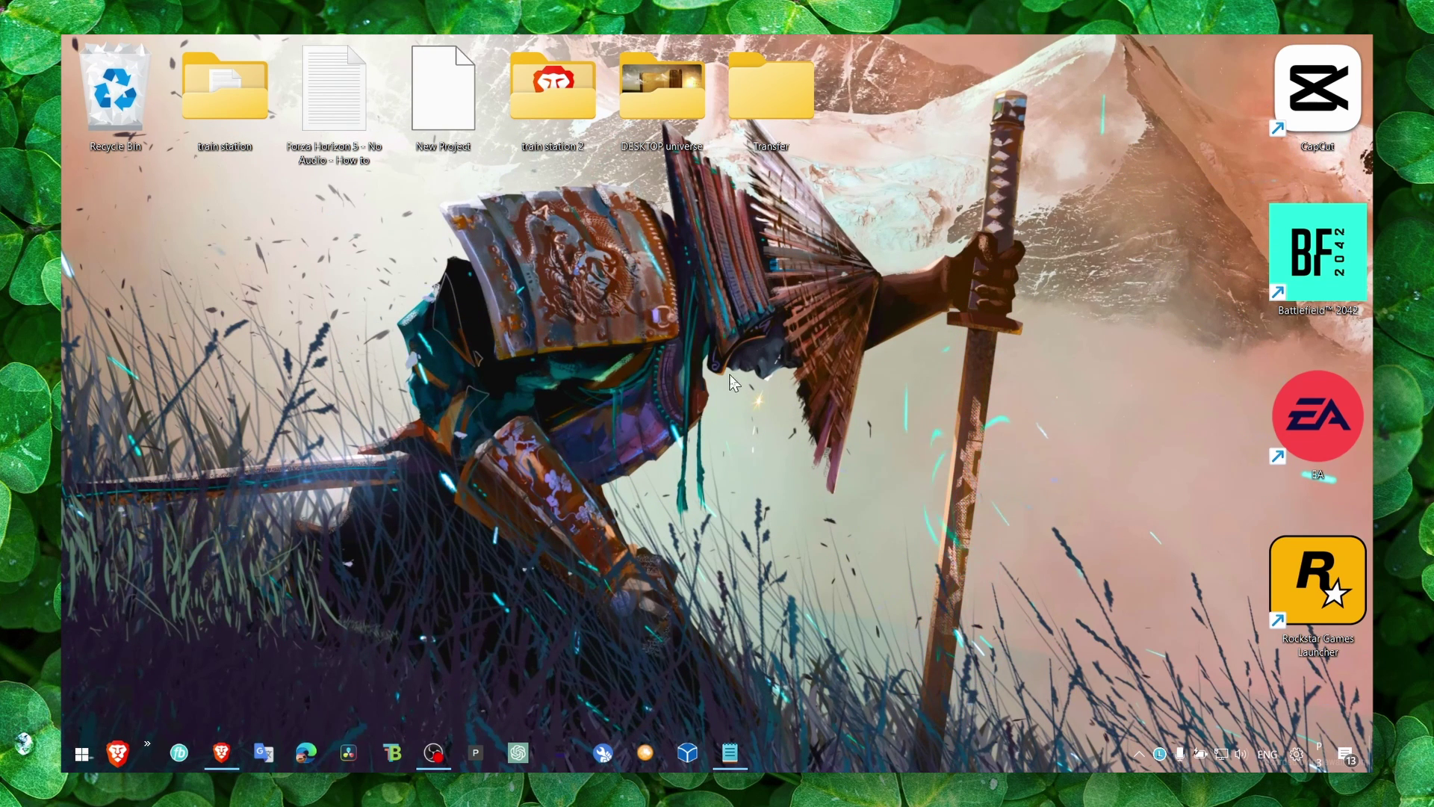
Search for 'troubleshoot' and open the Troubleshoot settings page
click(730, 752)
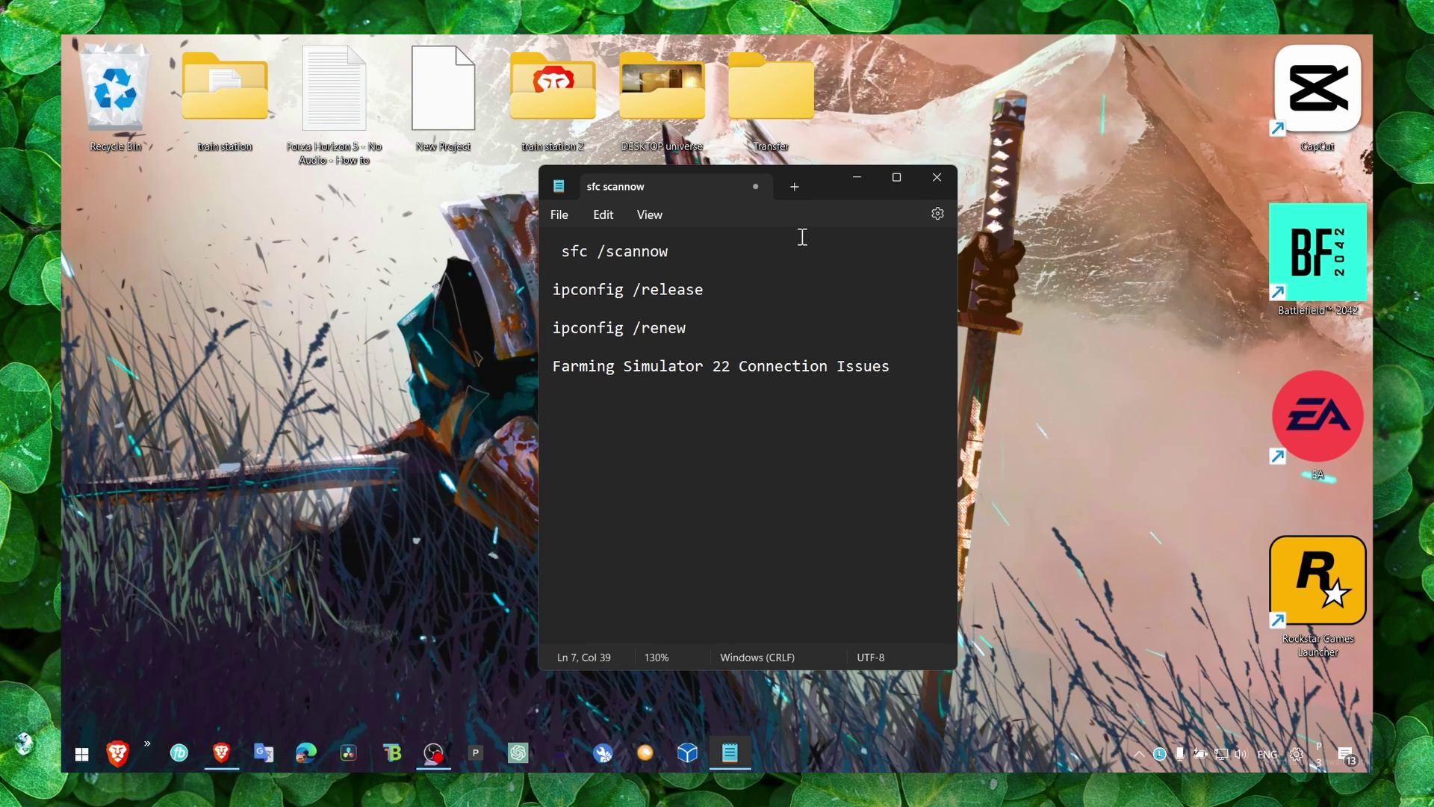
click(856, 177)
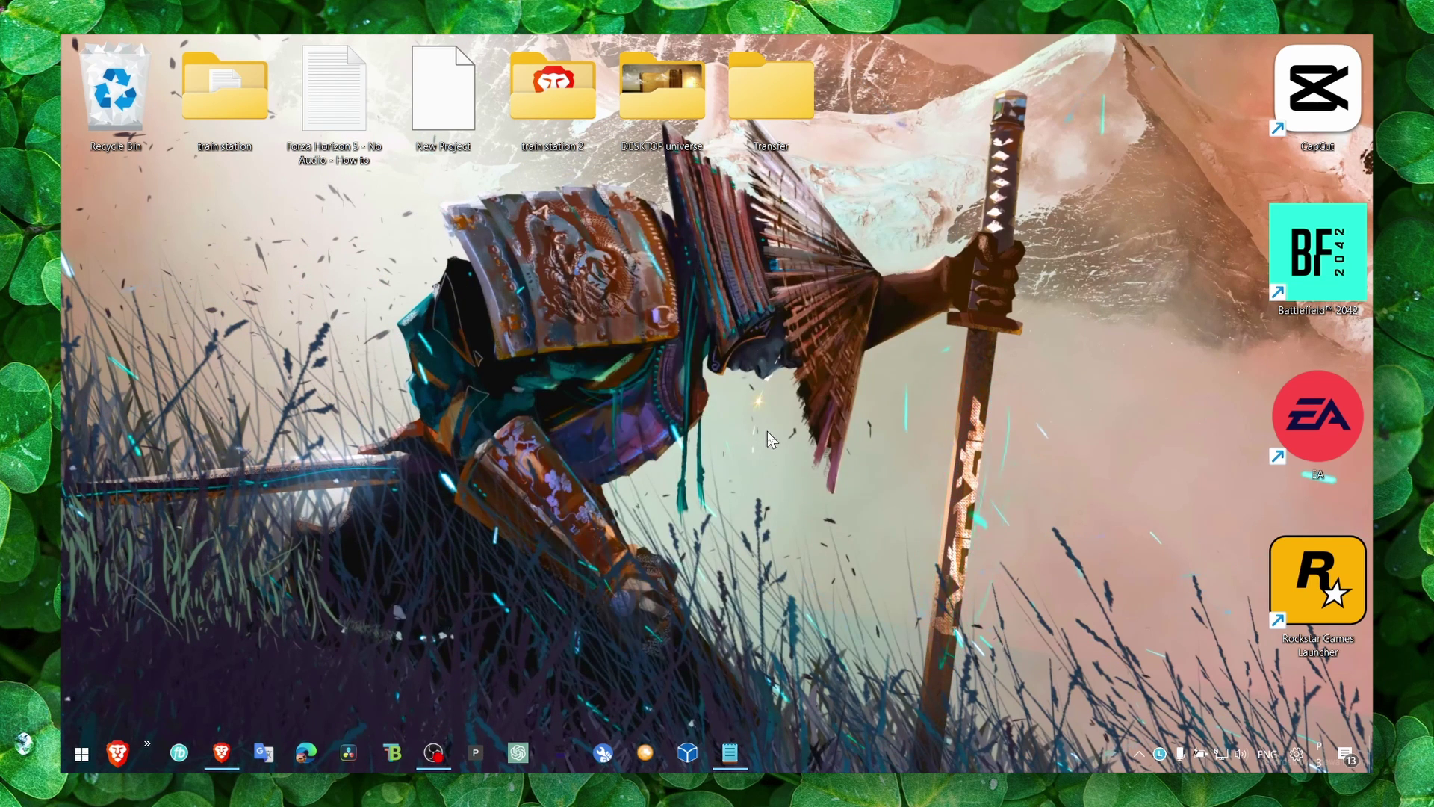
key(super+s)
text(troub)
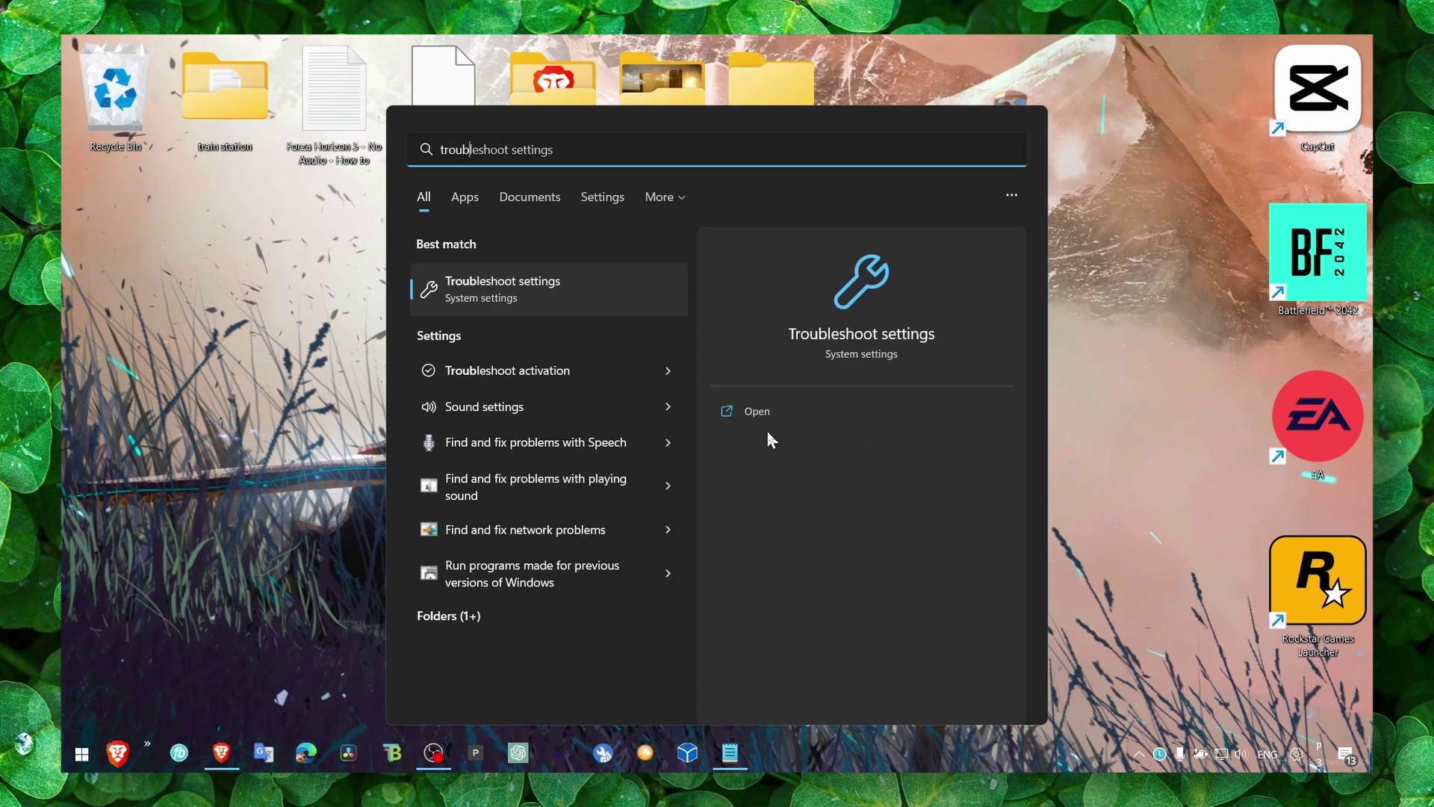
text(el)
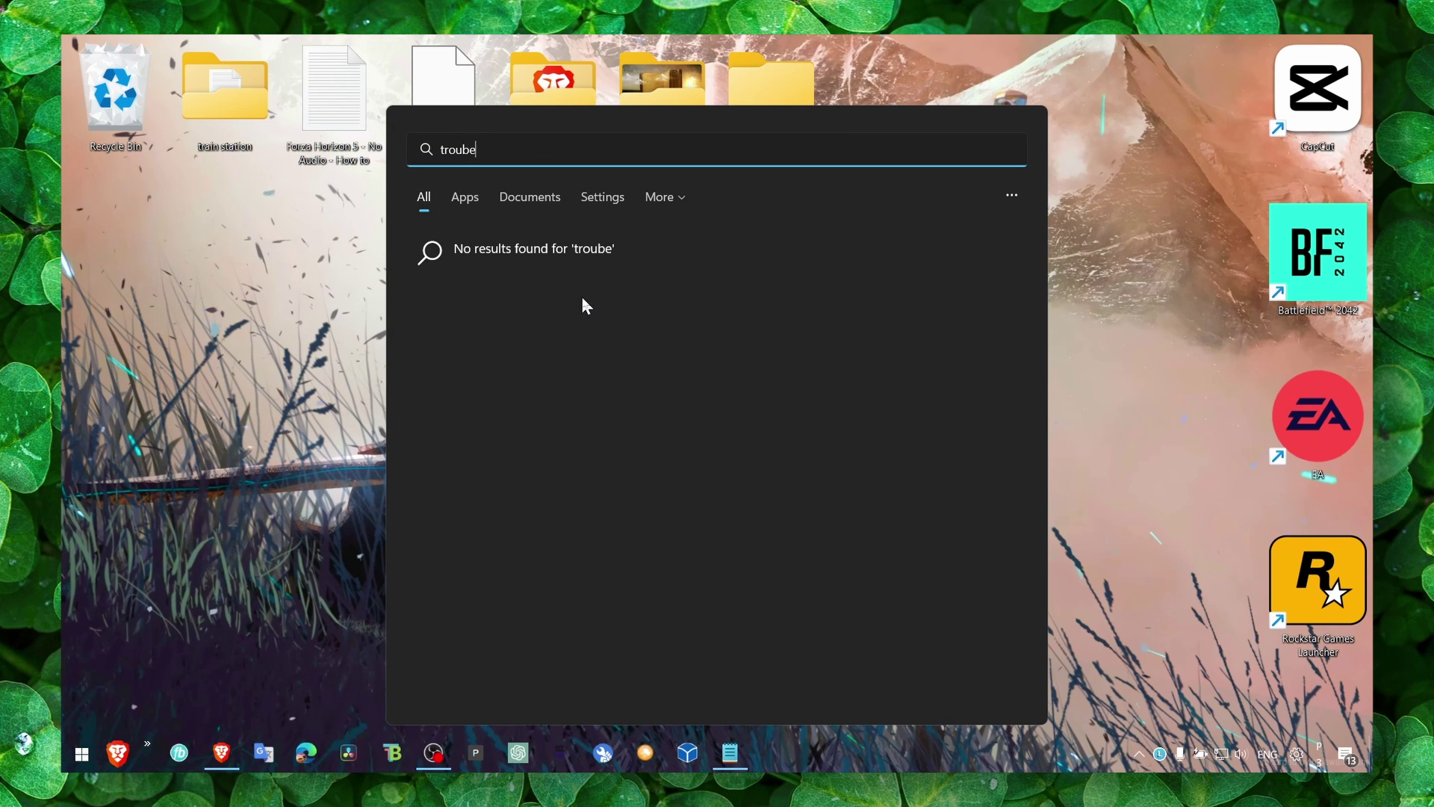
key(BackSpace)
text(leshoot settings)
click(520, 295)
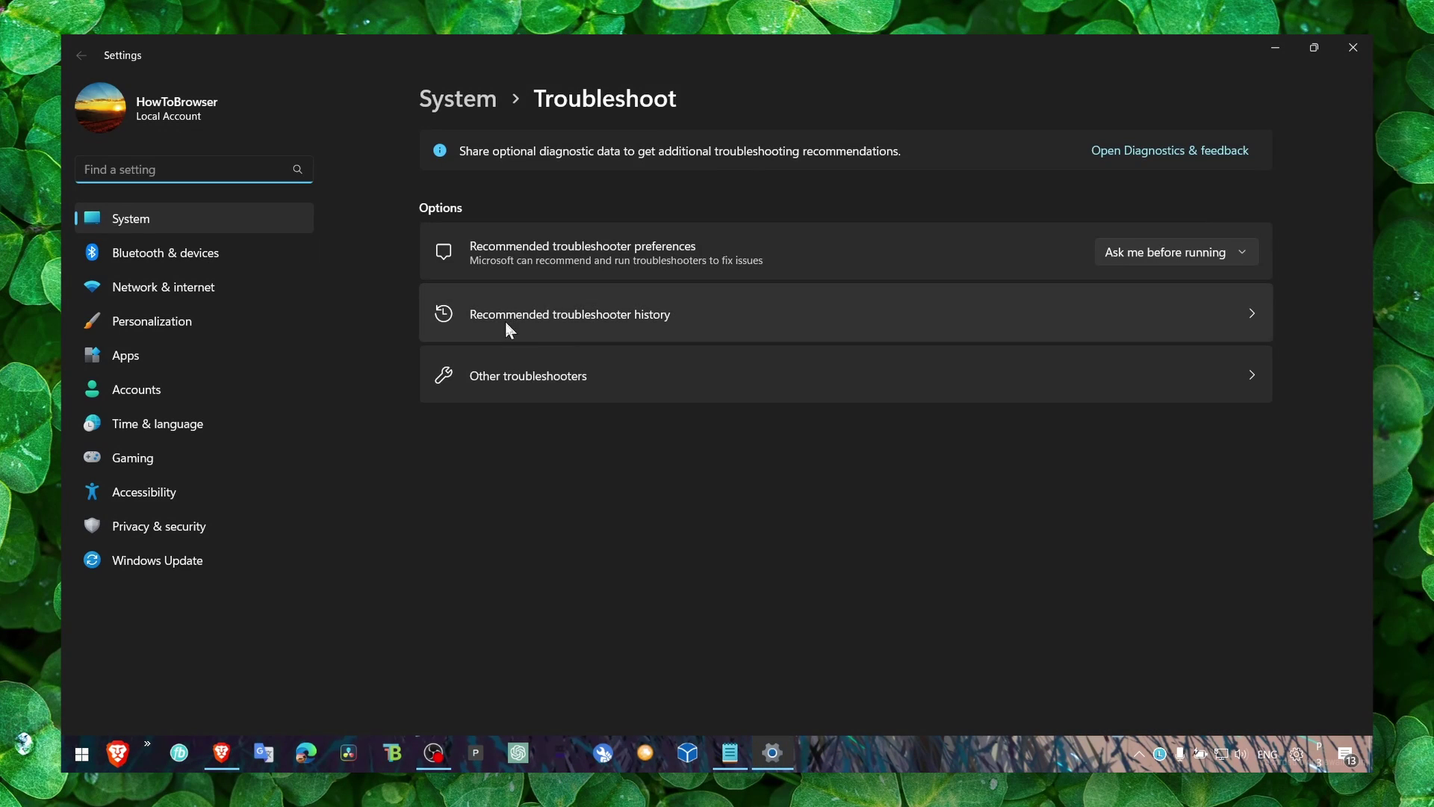
Run the Internet Connections troubleshooter from Other troubleshooters, then close Settings
click(513, 374)
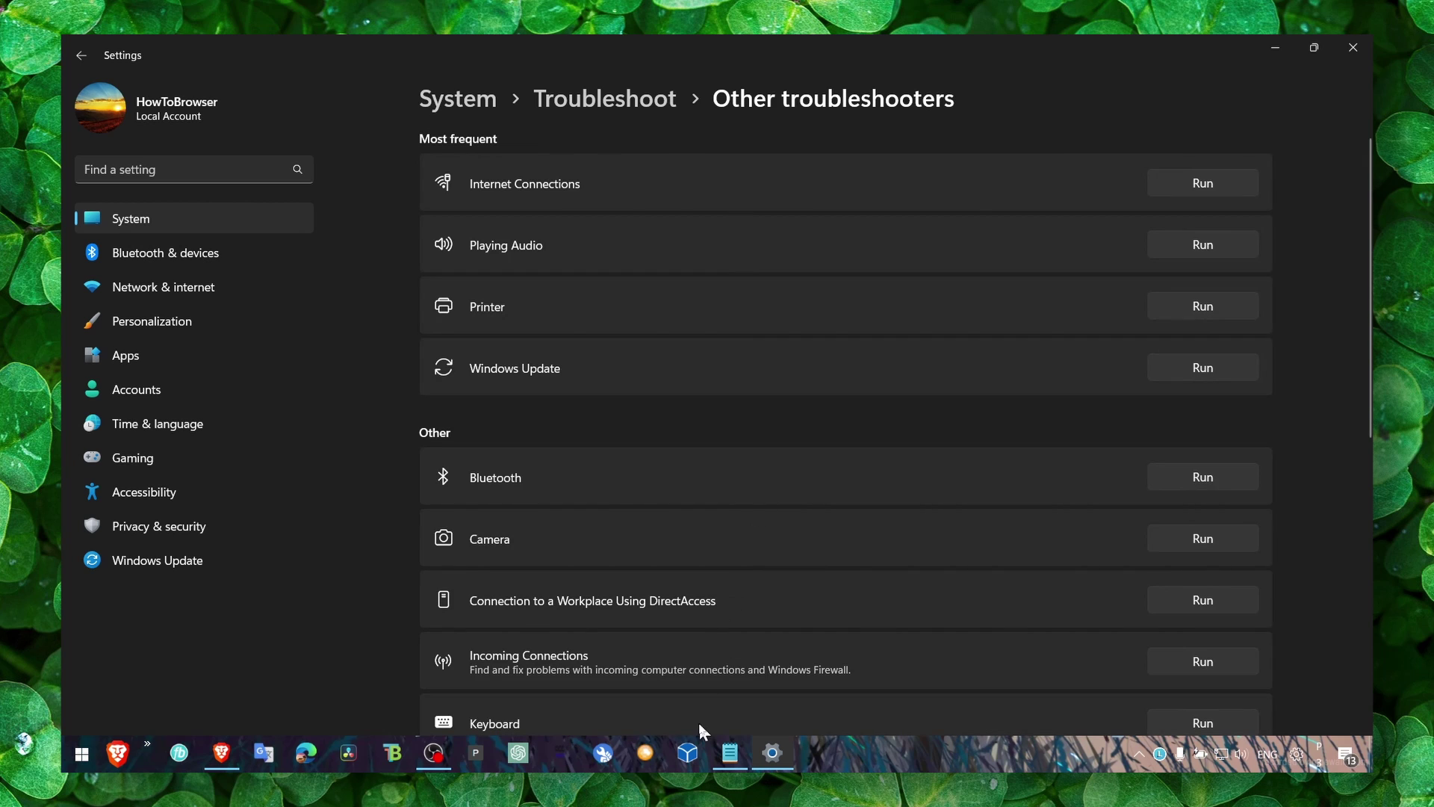
click(1178, 188)
scroll(613, 216, down, 2)
scroll(1117, 375, up, 2)
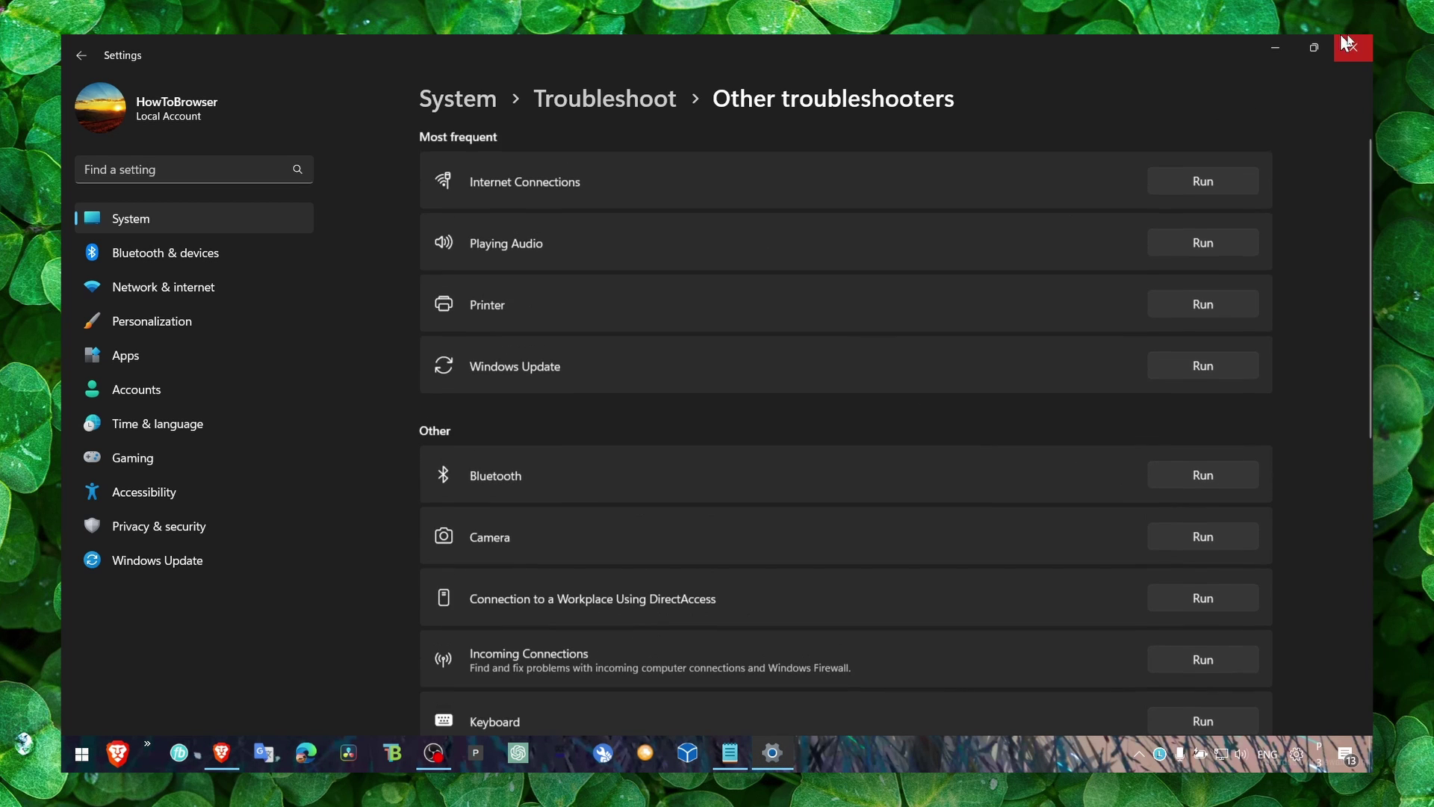
click(1348, 43)
Launch Command Prompt as administrator, closing the non-elevated window first
key(super+s)
text(cmd)
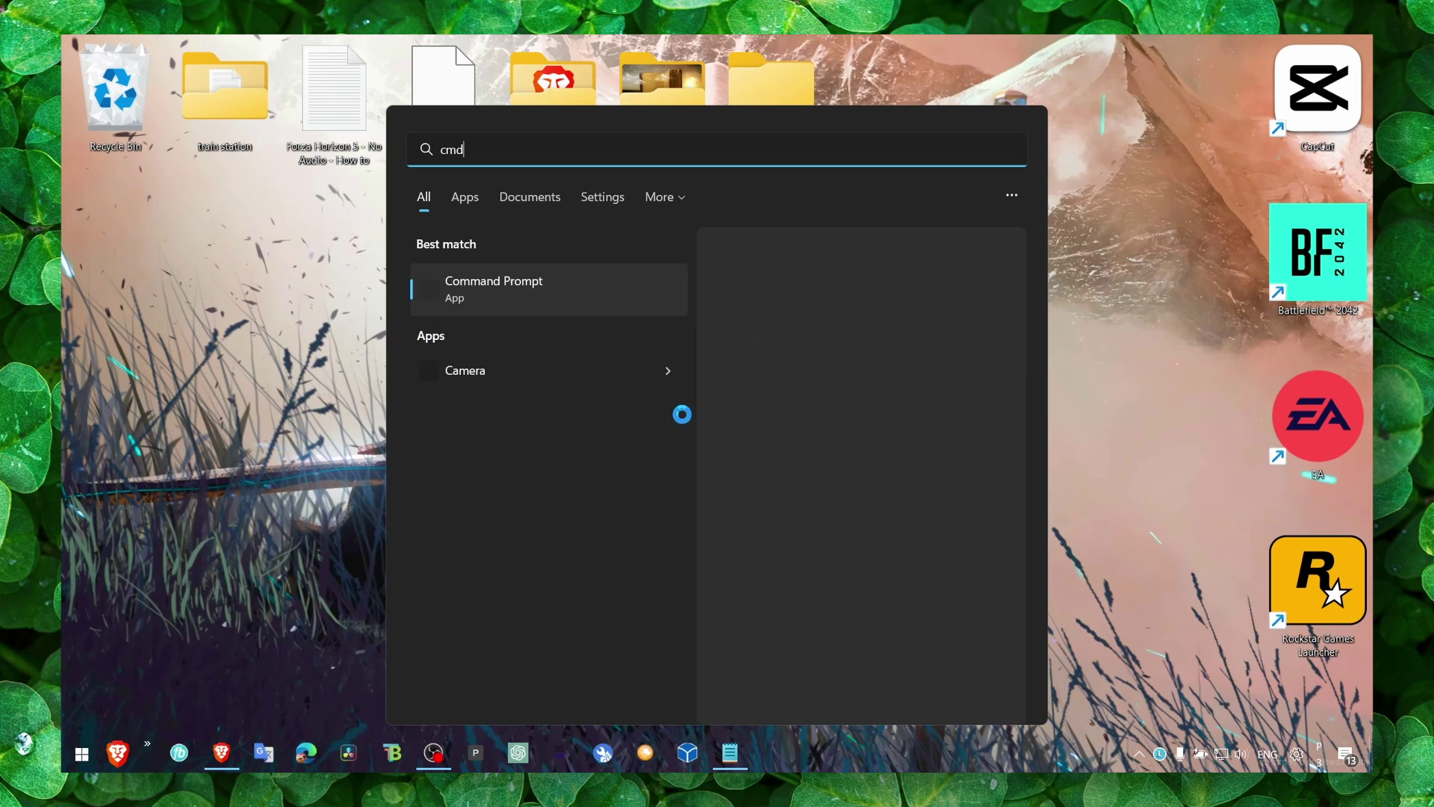
key(Return)
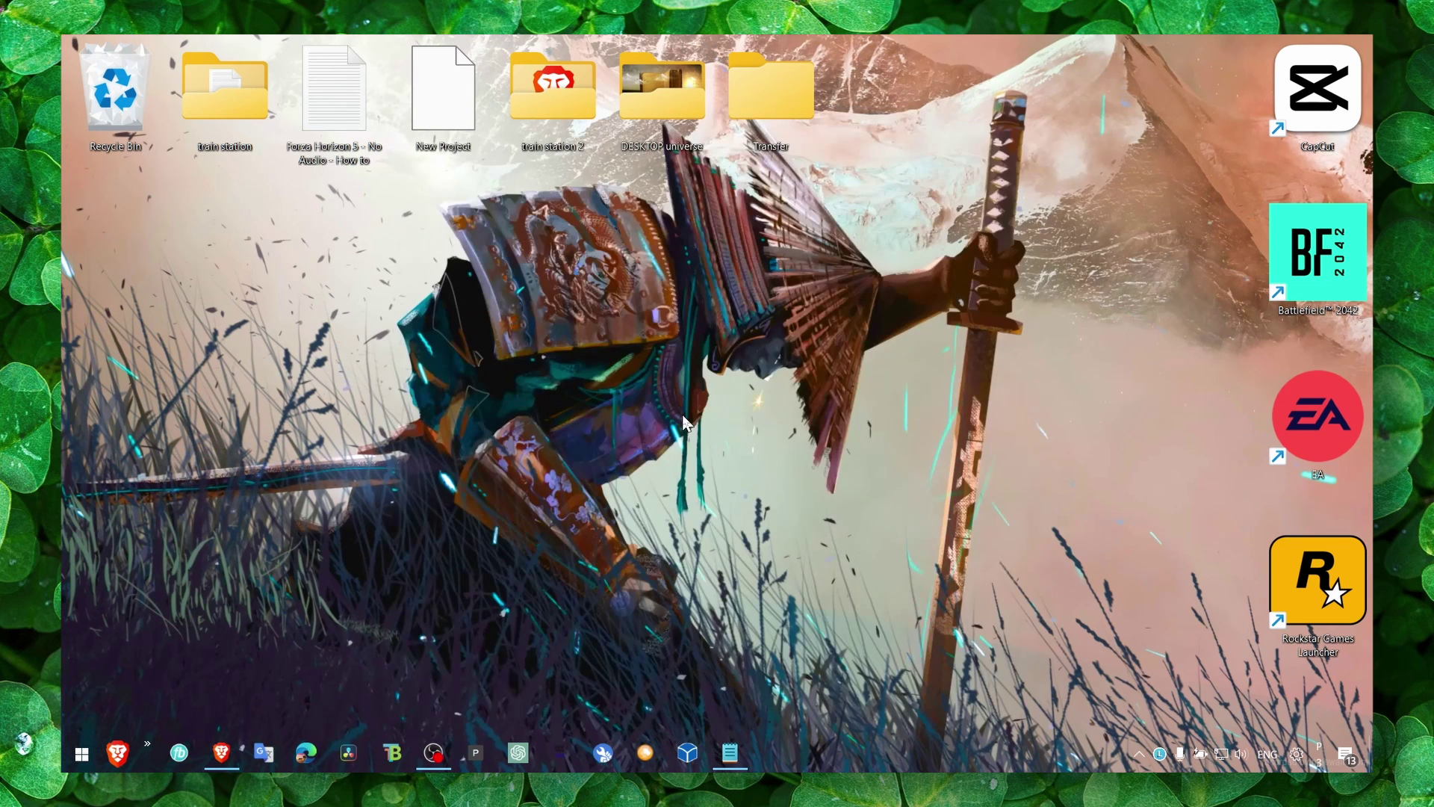
click(1163, 157)
key(super+s)
text(c)
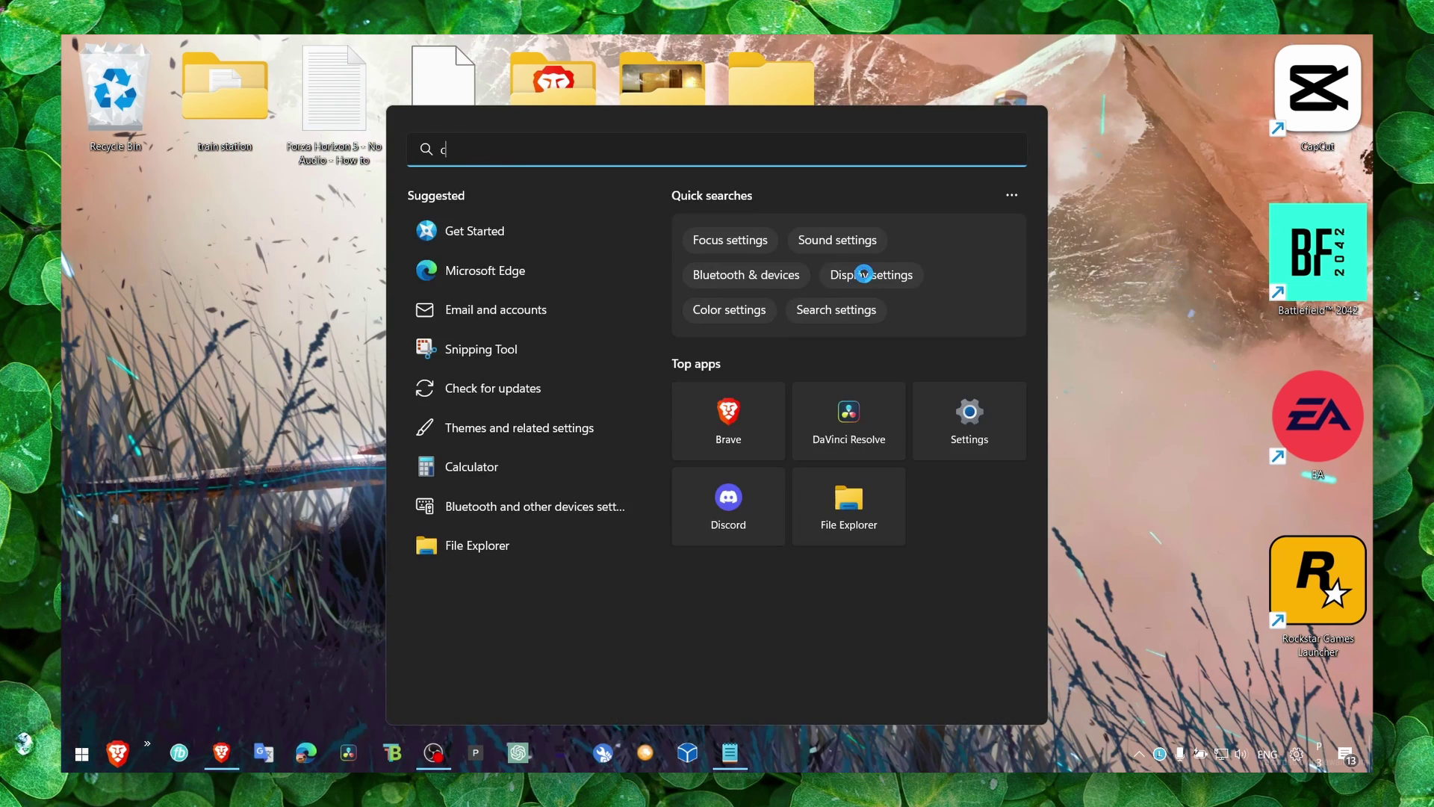
text(md)
right_click(548, 291)
click(654, 351)
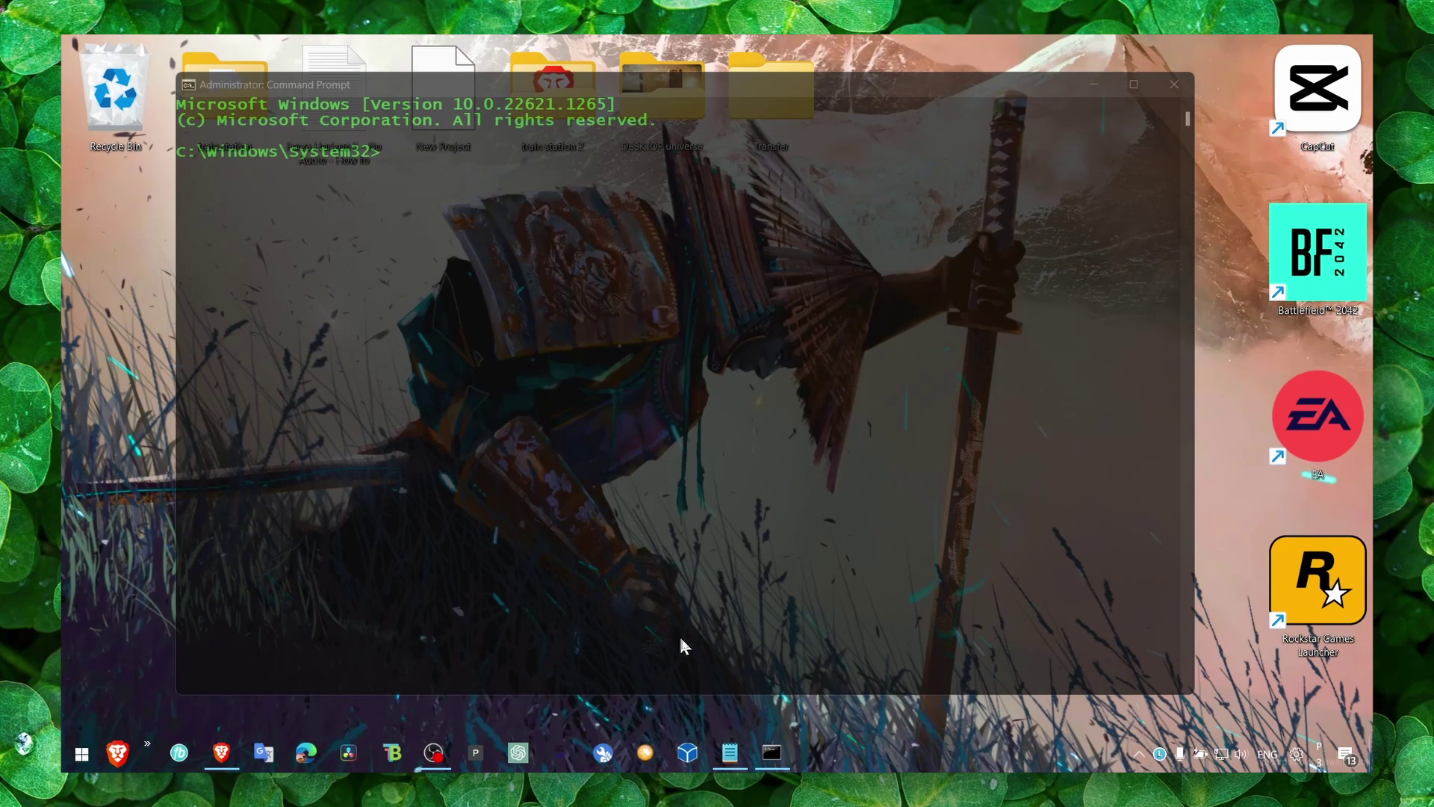
Copy 'ipconfig /release' from the Notepad notes and run it in Command Prompt
click(732, 761)
triple_click(629, 298)
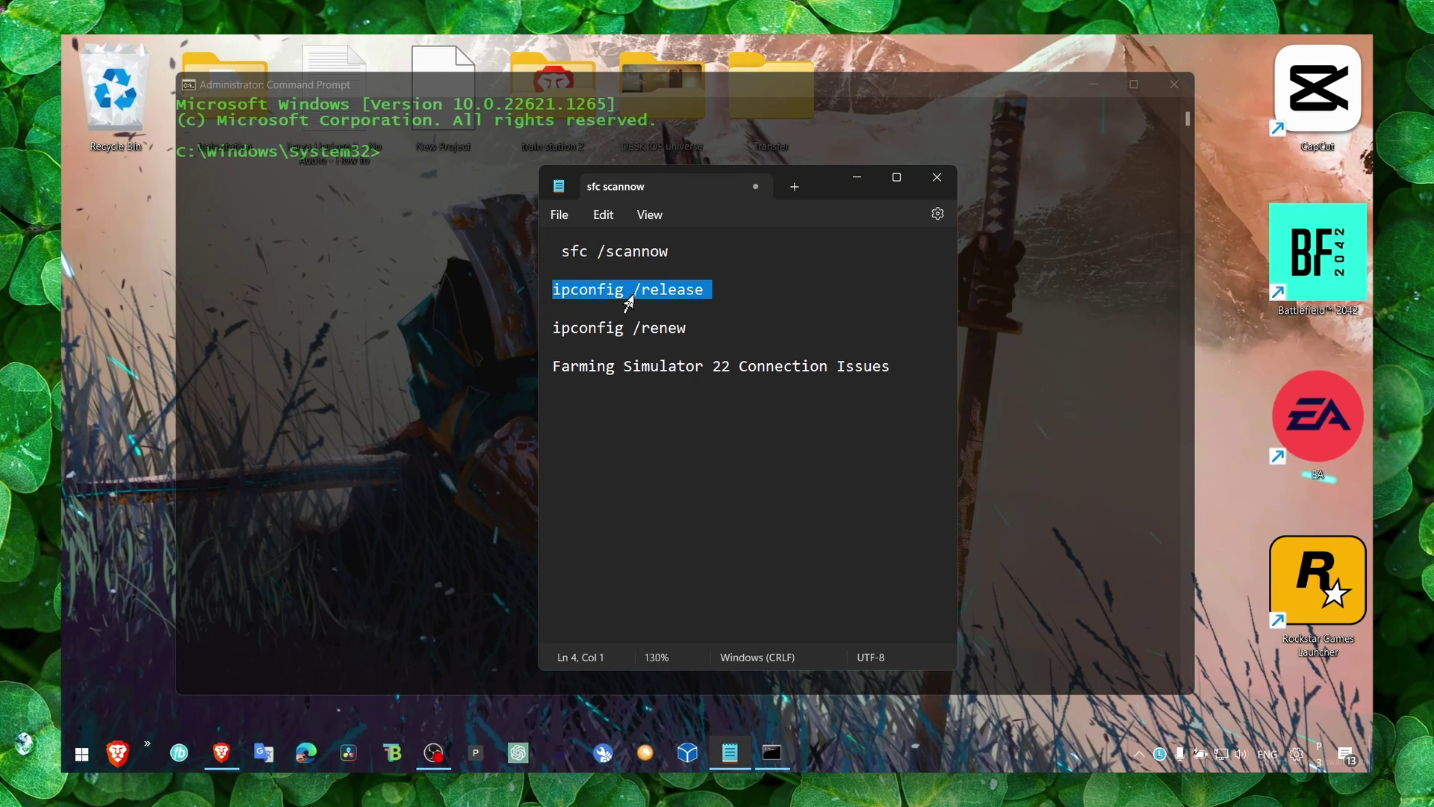
click(636, 294)
triple_click(636, 293)
key(super+c)
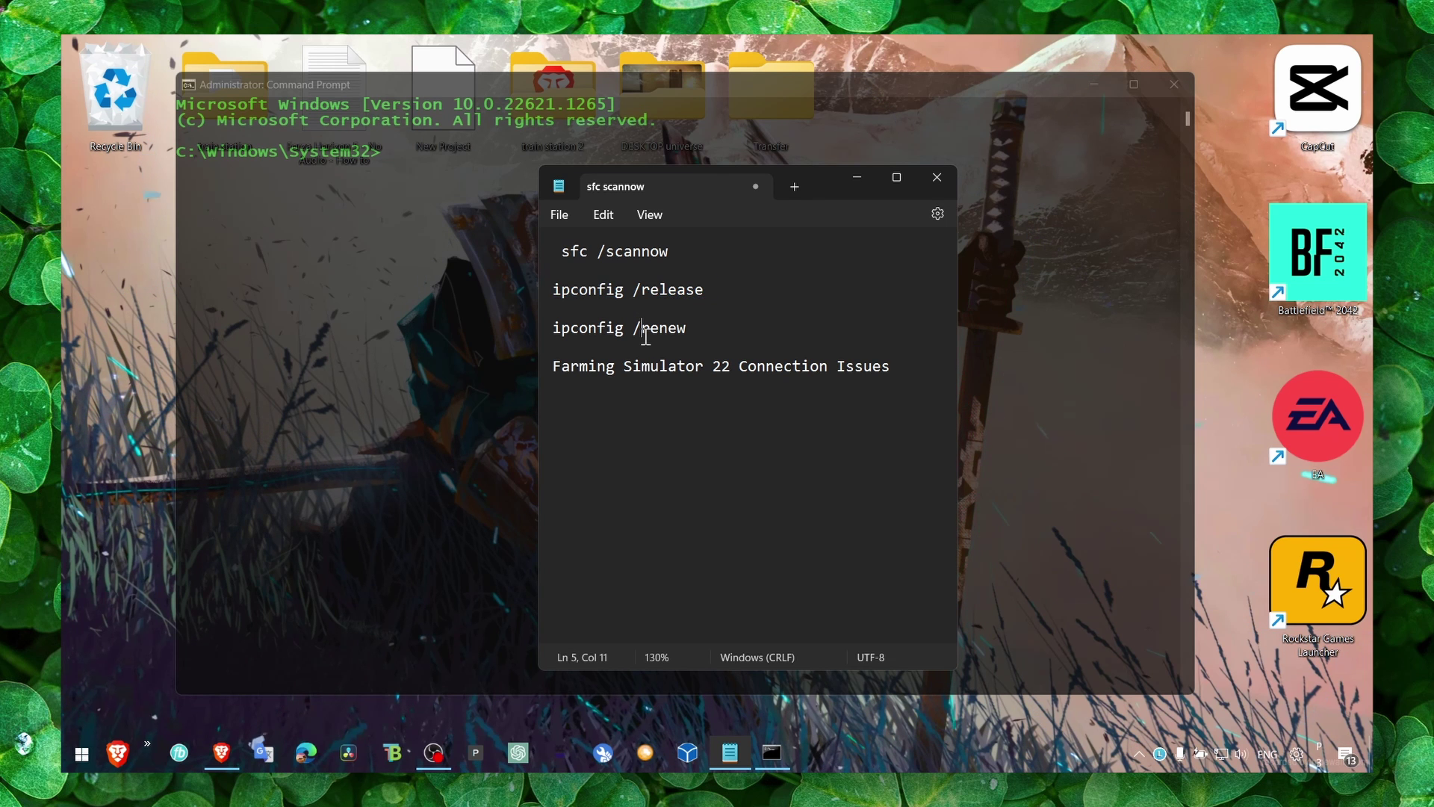
triple_click(640, 327)
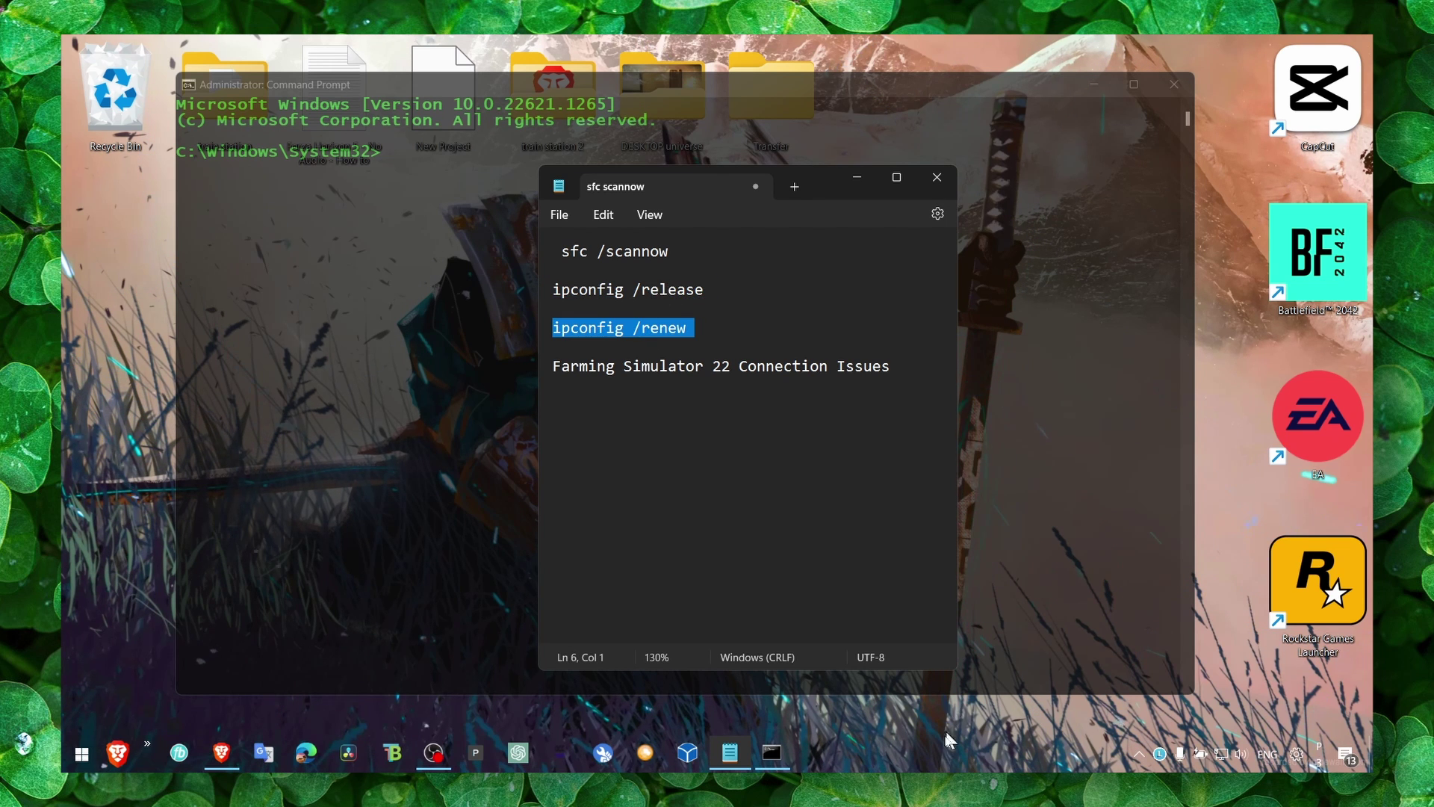
click(941, 753)
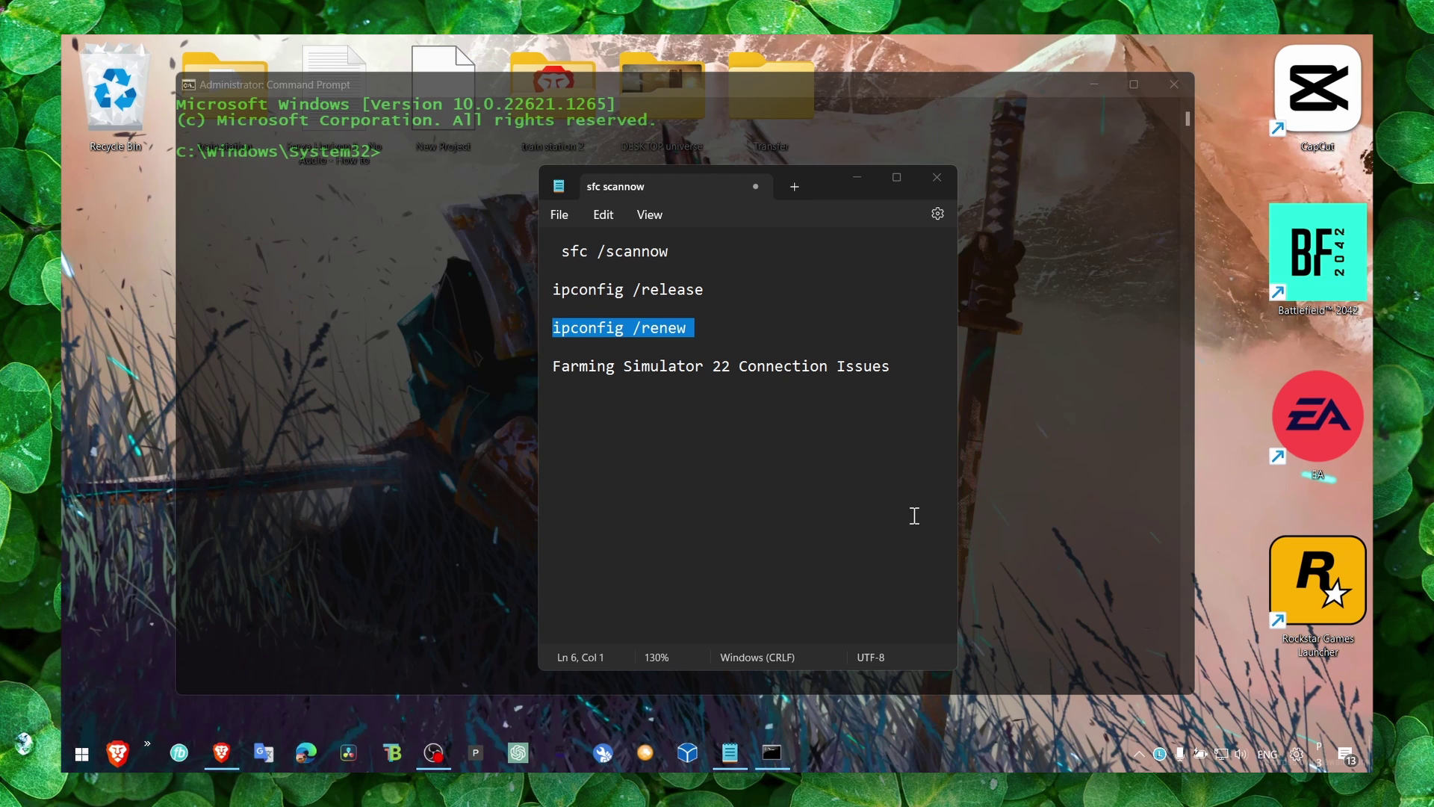
triple_click(667, 293)
right_click(396, 154)
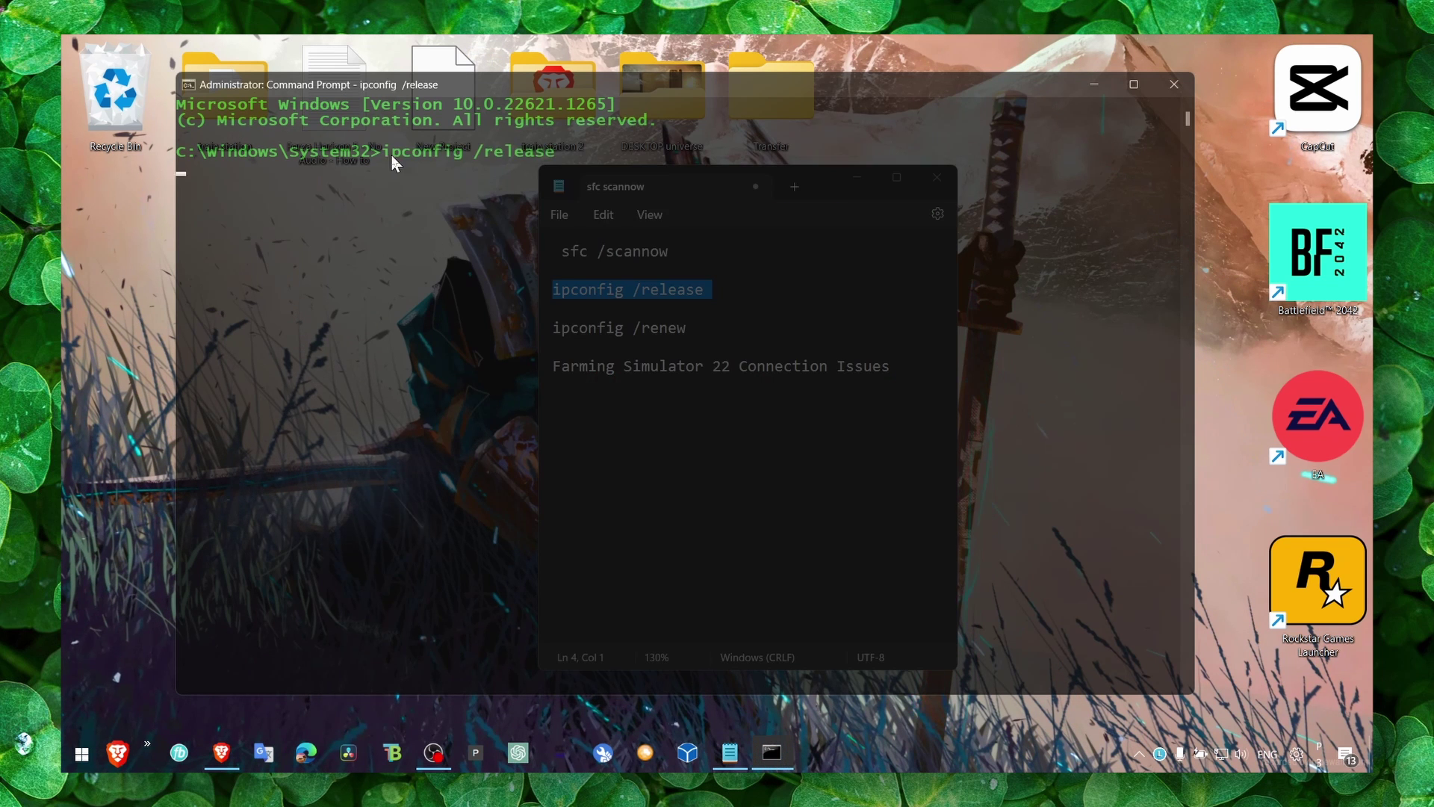
key(Return)
click(824, 432)
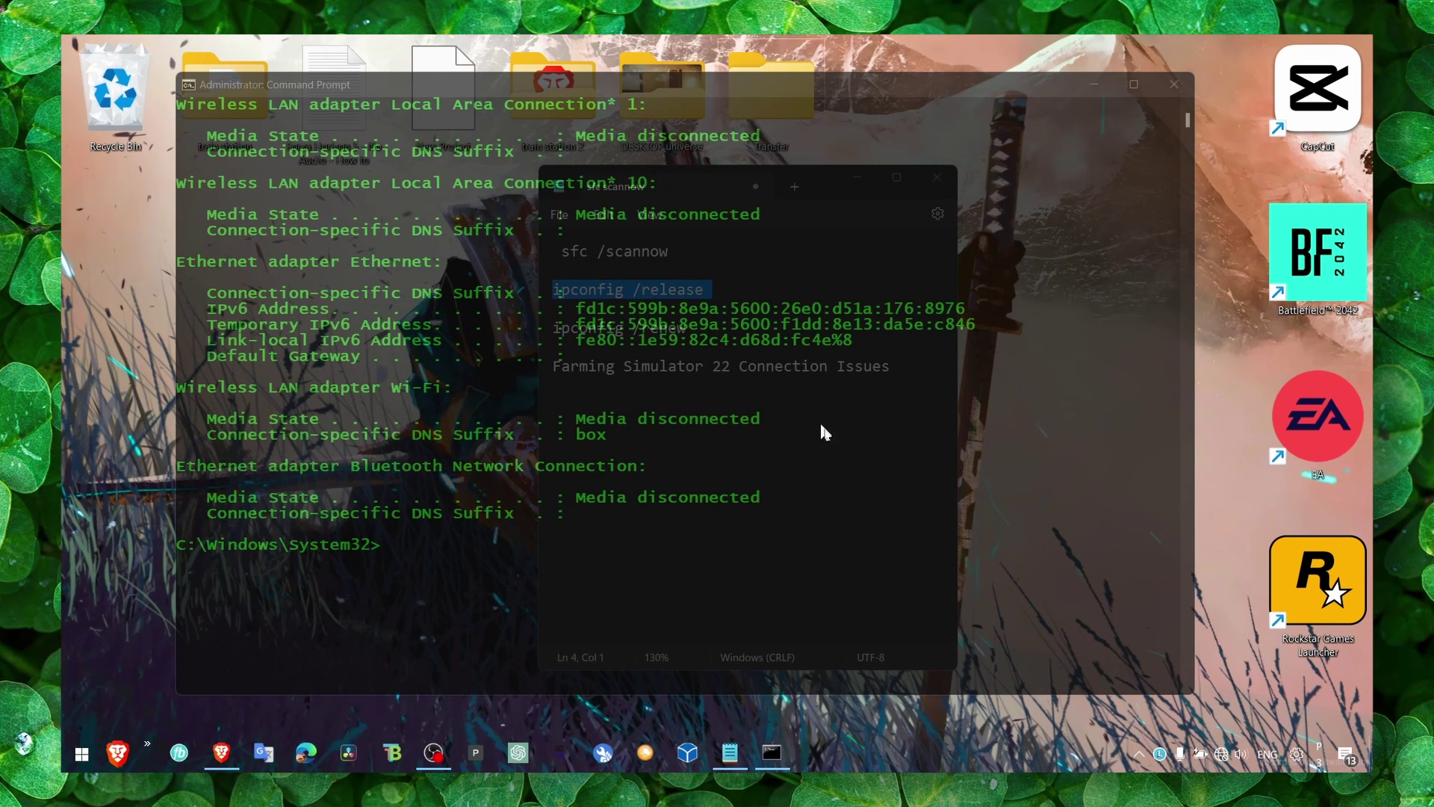
Copy 'ipconfig /renew' from the notes and paste it into Command Prompt to run
click(729, 752)
triple_click(664, 333)
key(super+c)
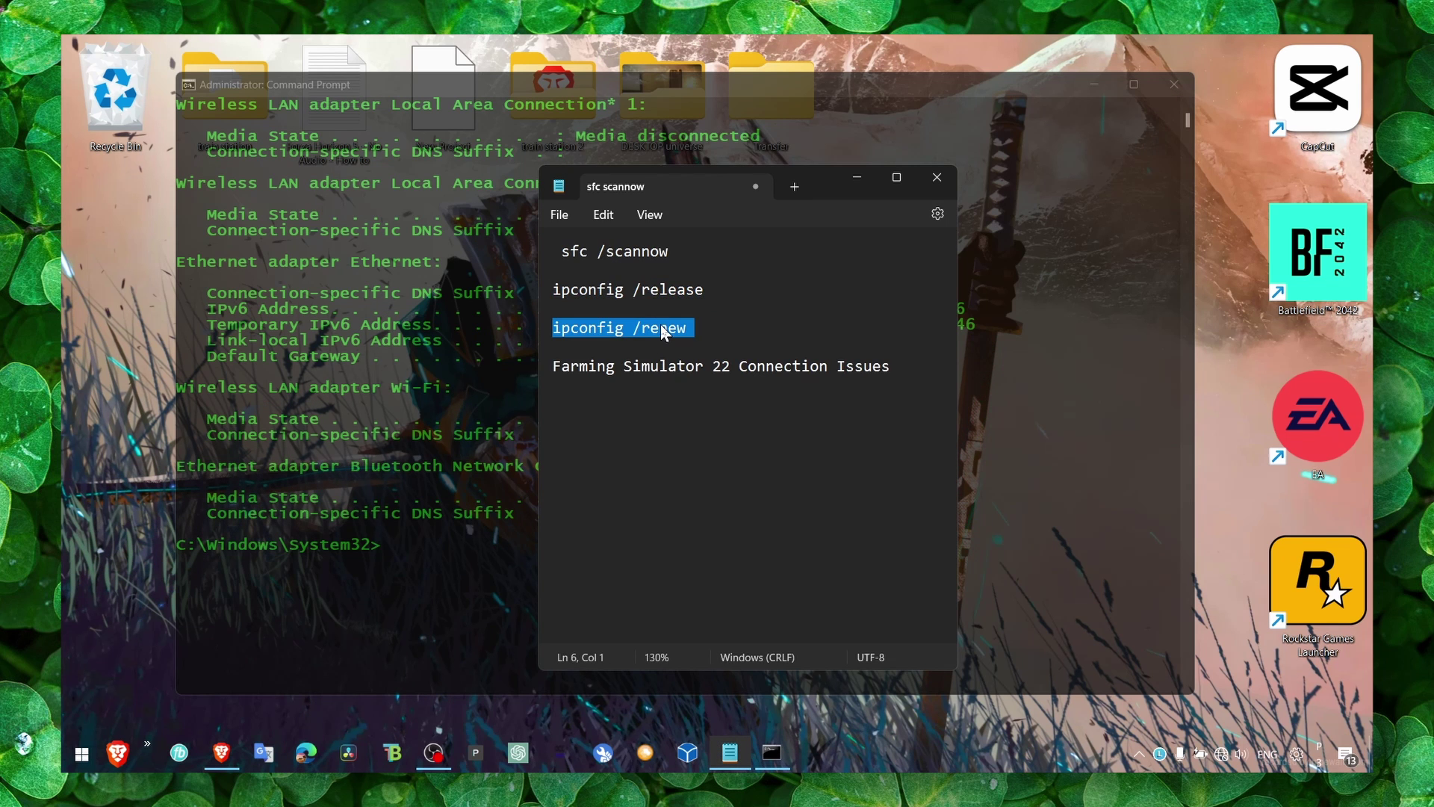
click(397, 558)
right_click(427, 549)
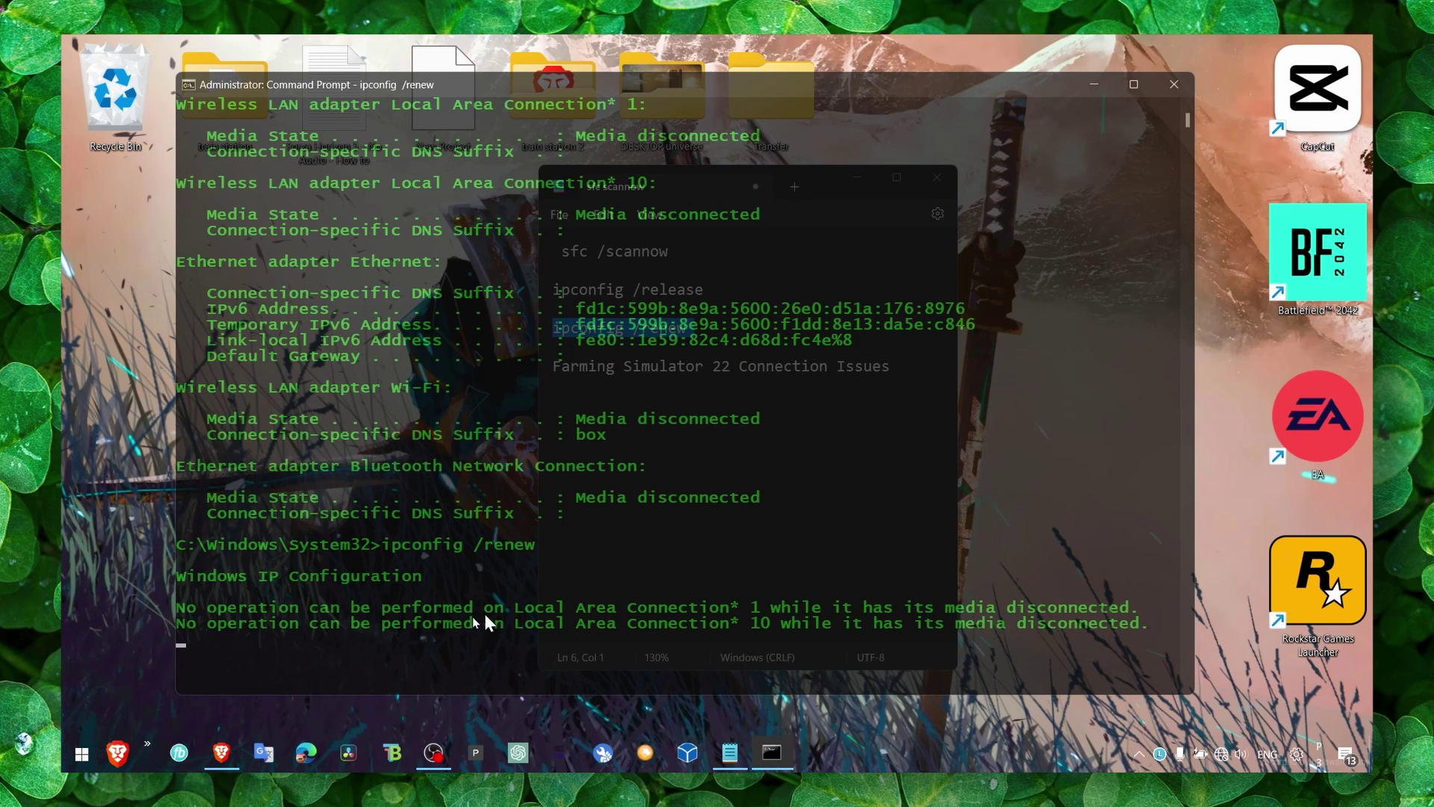
Close the first Command Prompt and undo an accidental edit to the Notepad notes
click(1174, 85)
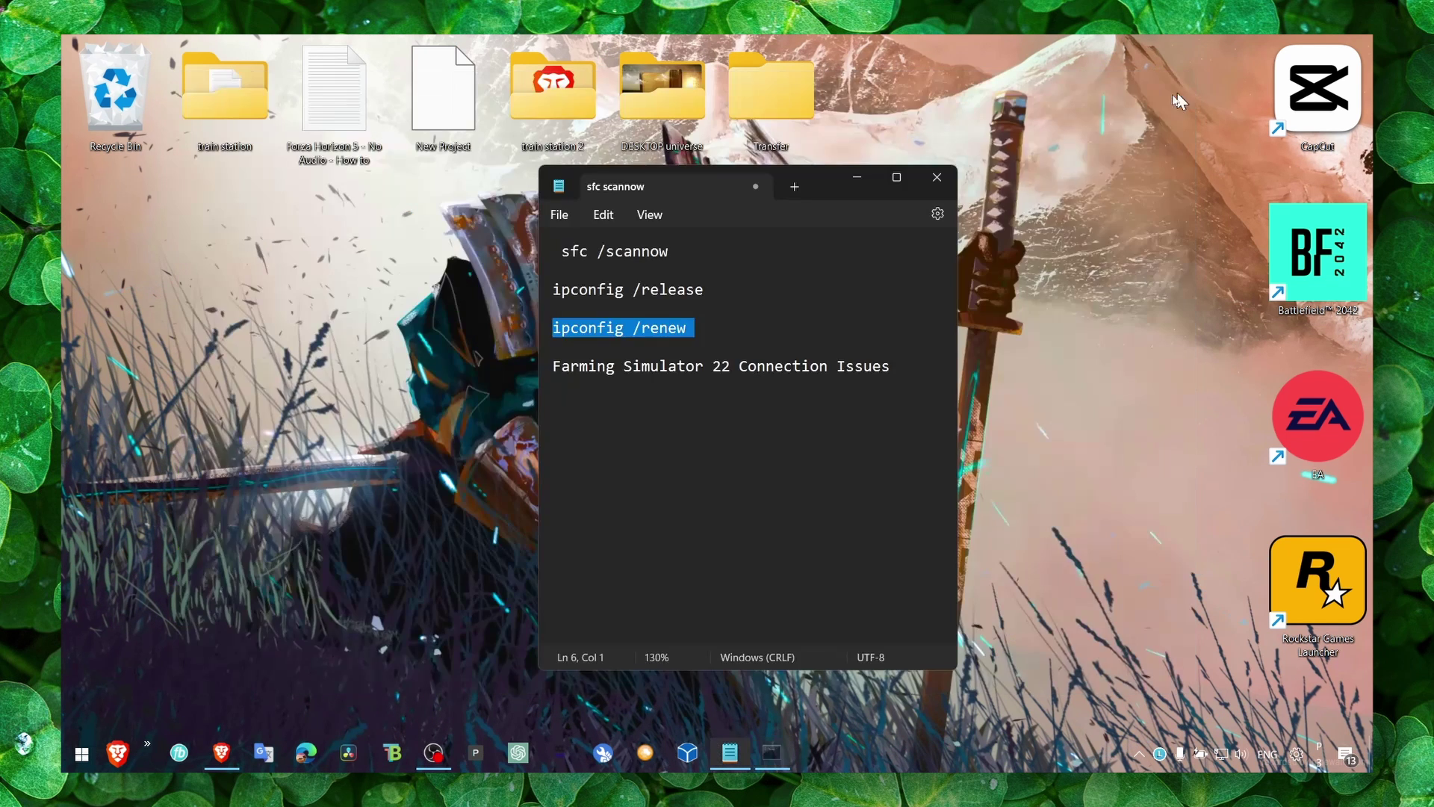
double_click(620, 257)
text(cmd)
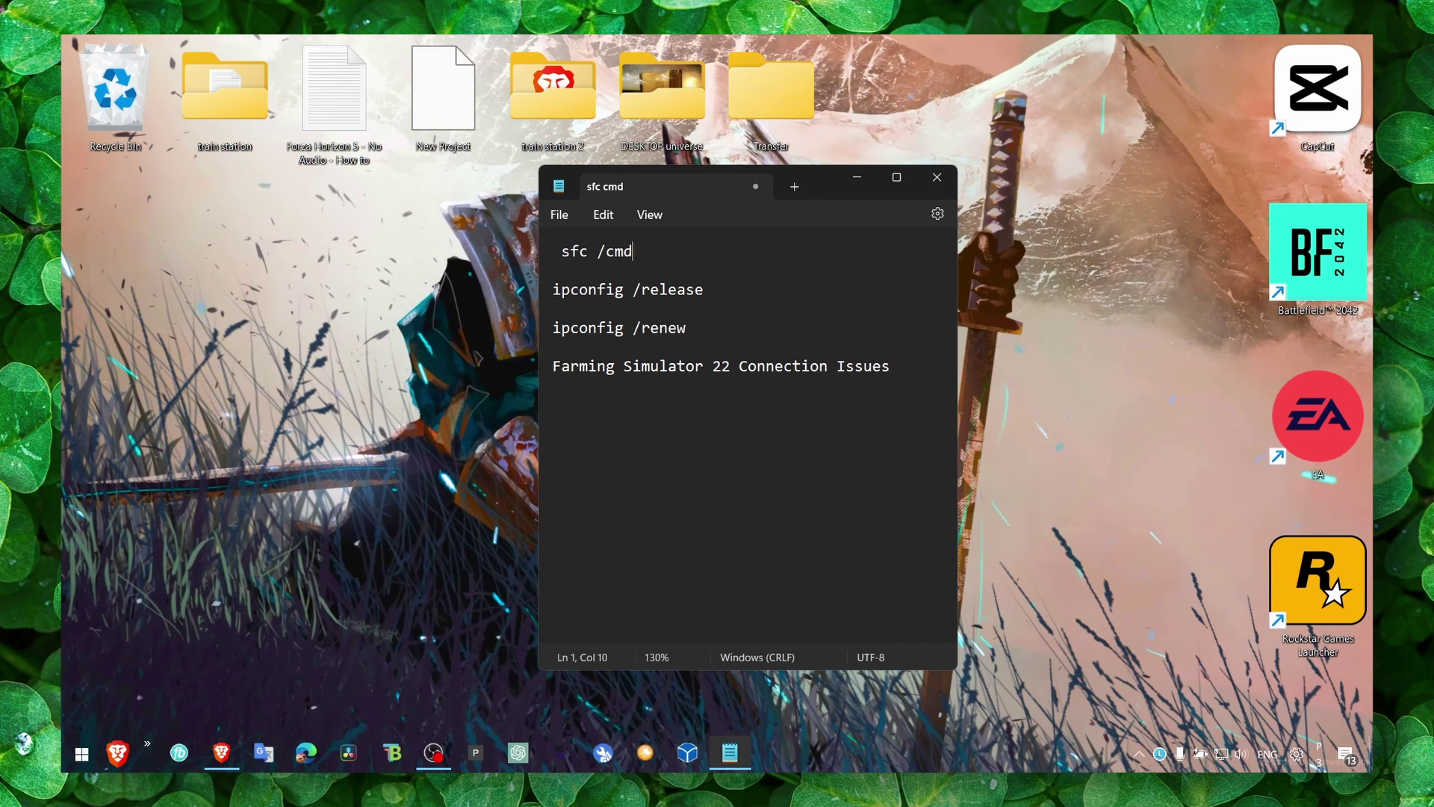
key(ctrl+z)
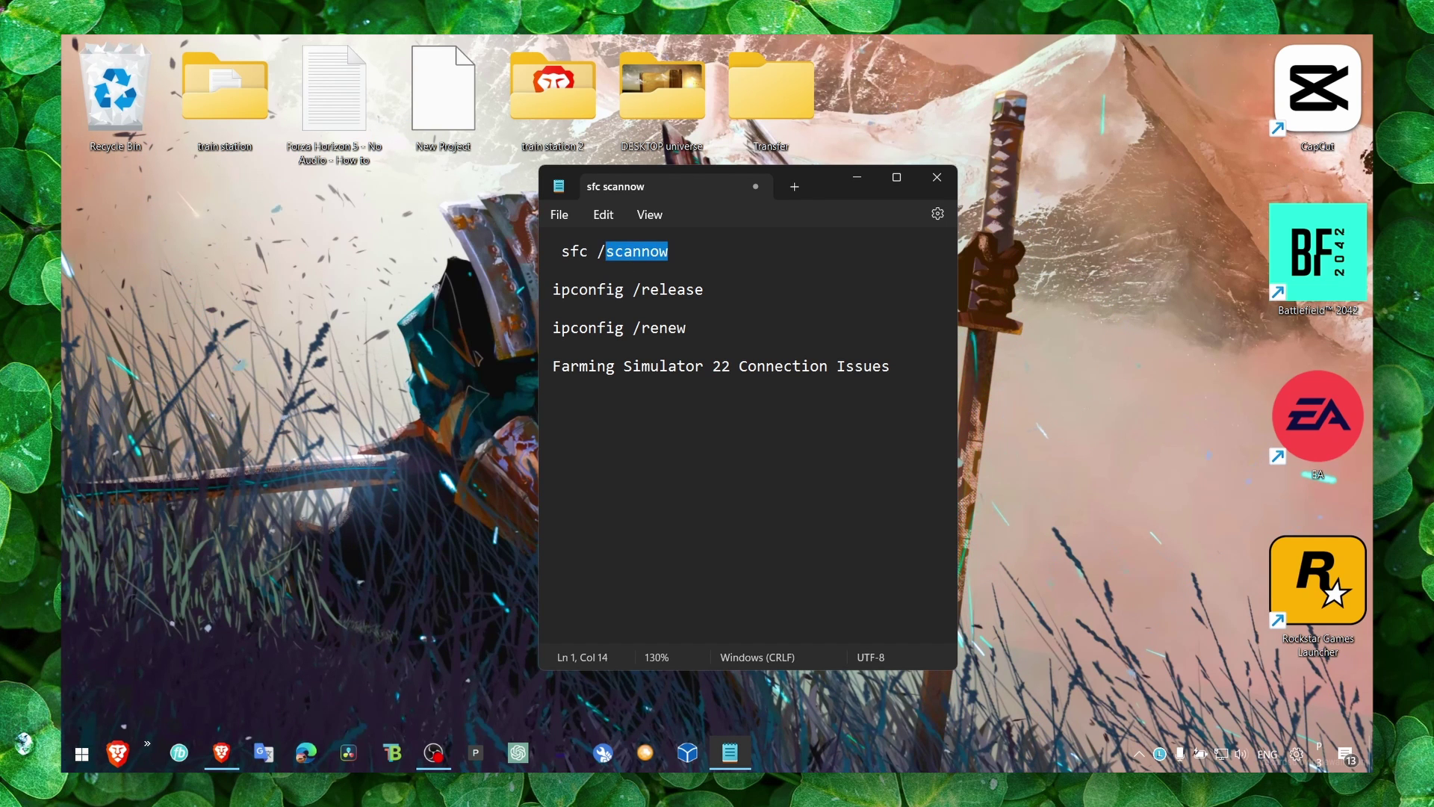
click(557, 308)
Start 'sfc /scannow' in a new Command Prompt, then close it at 4% verification
key(super)
text(cmd)
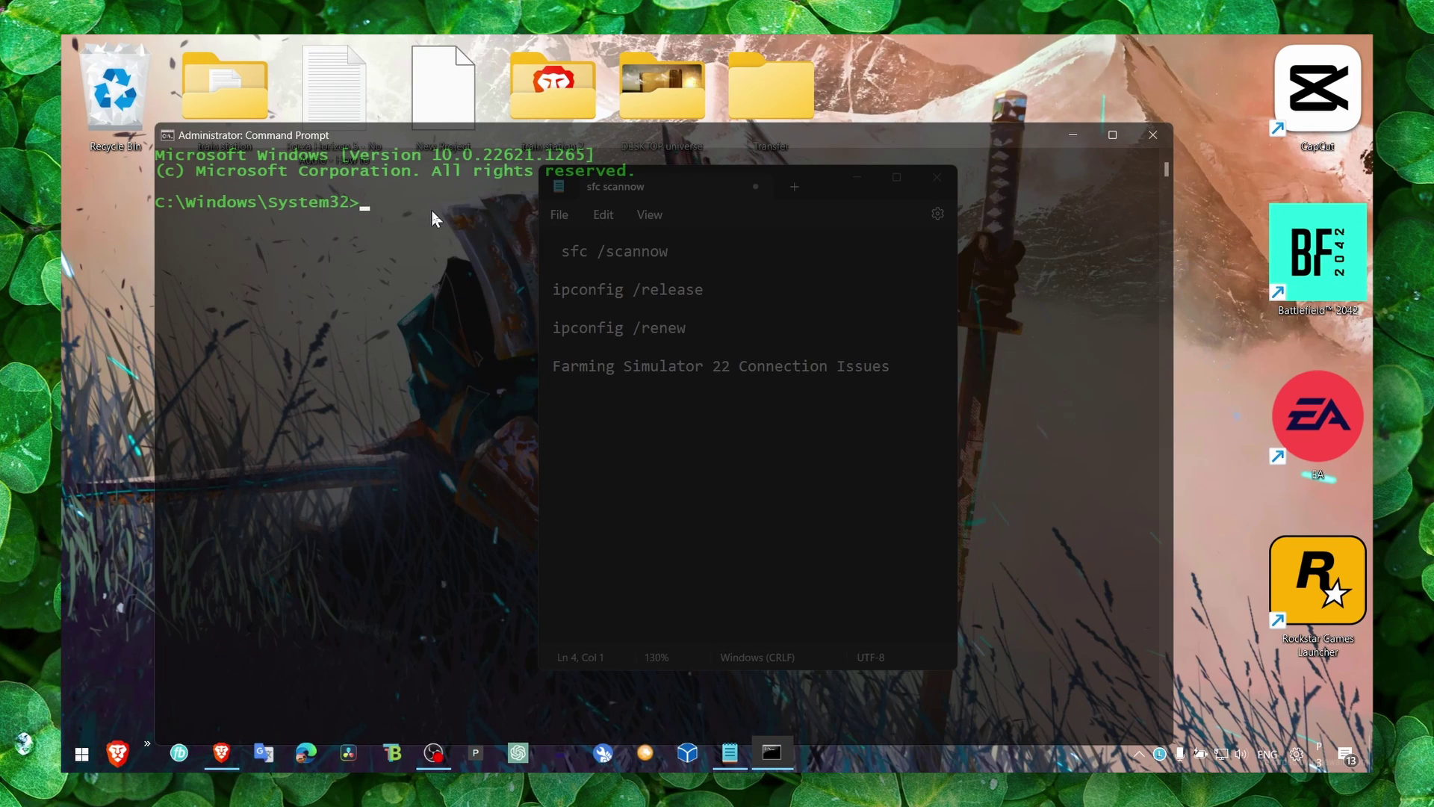
text(sfc /scannow)
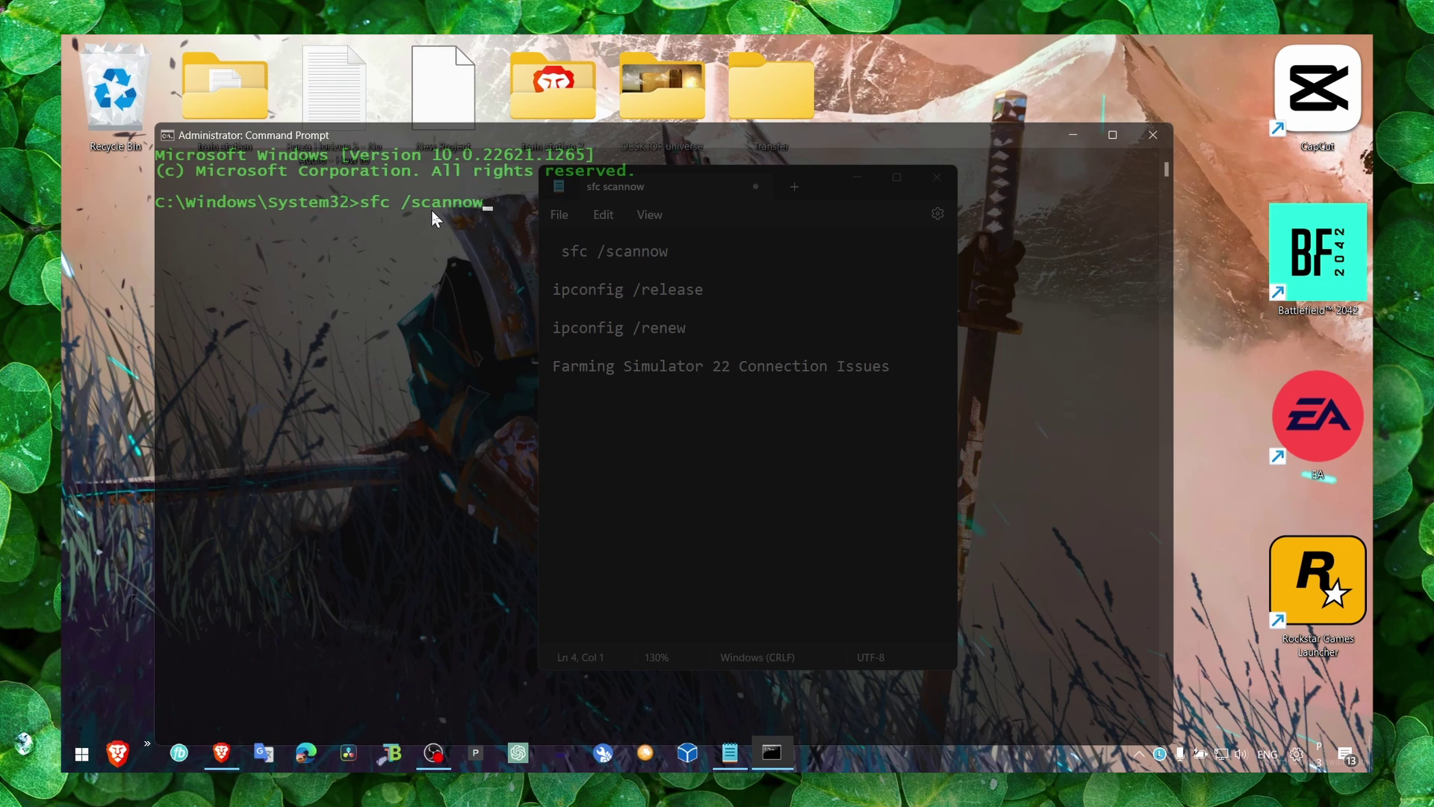
key(Return)
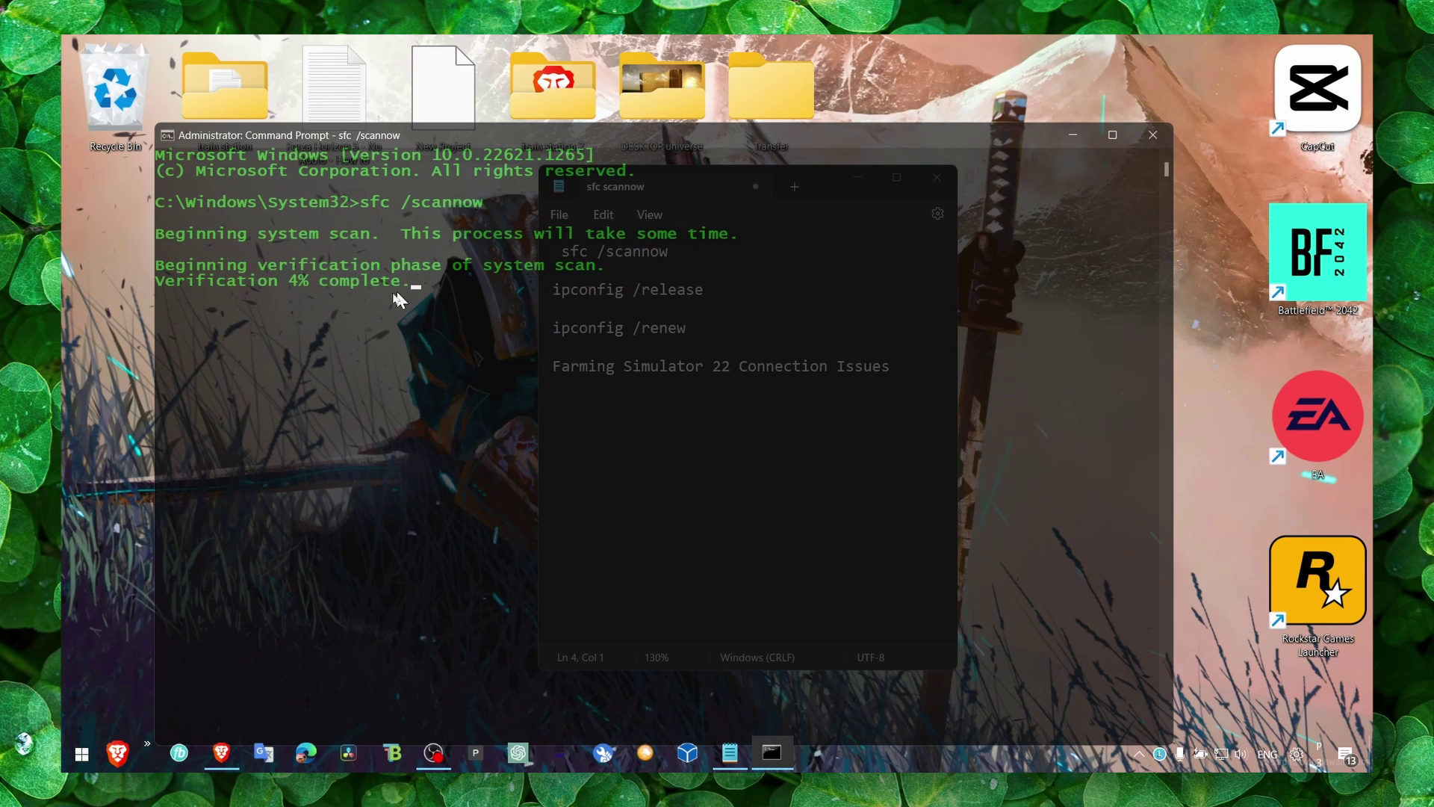
click(1150, 137)
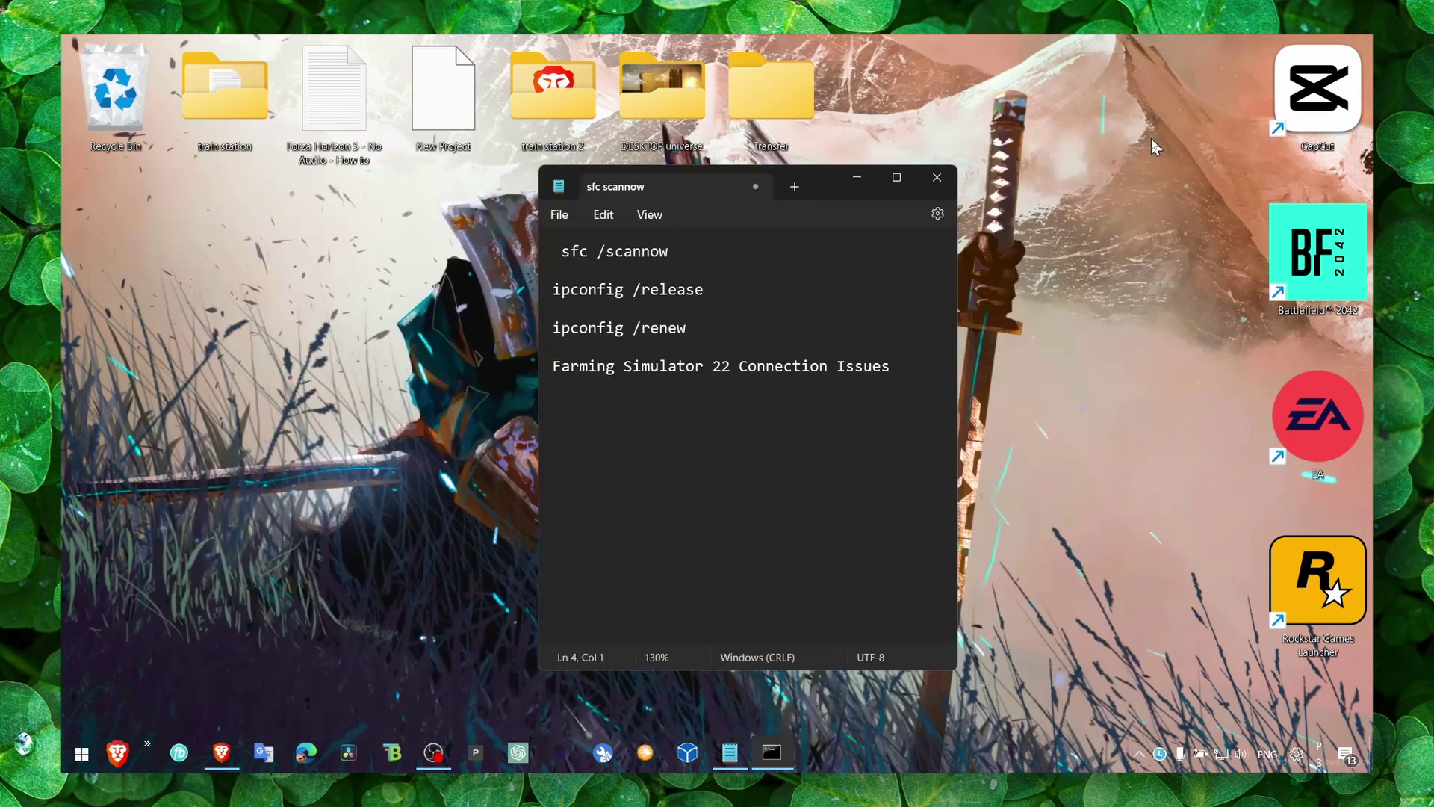
Open Network & Internet settings from the tray network icon, view Advanced settings, then minimise
click(860, 177)
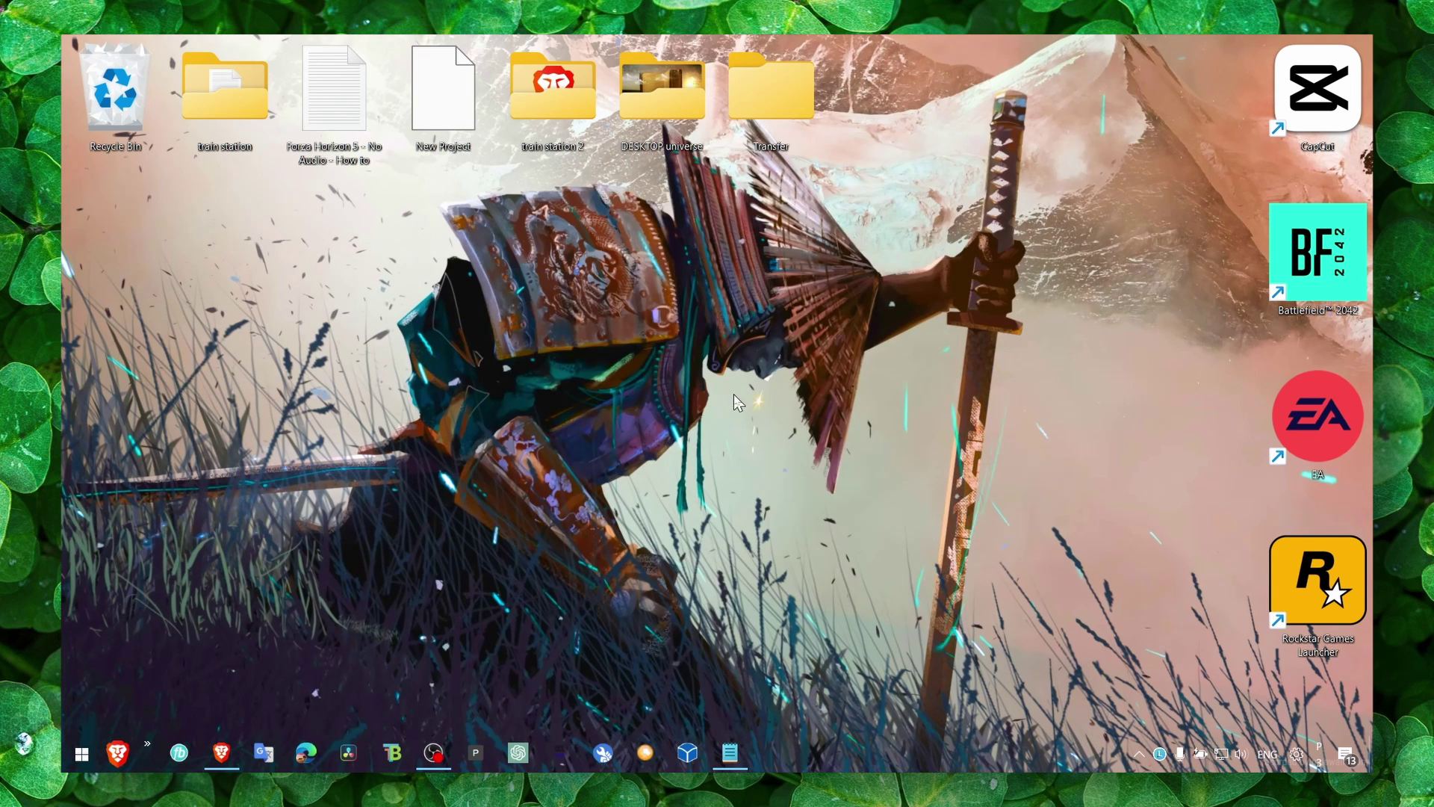
right_click(1221, 754)
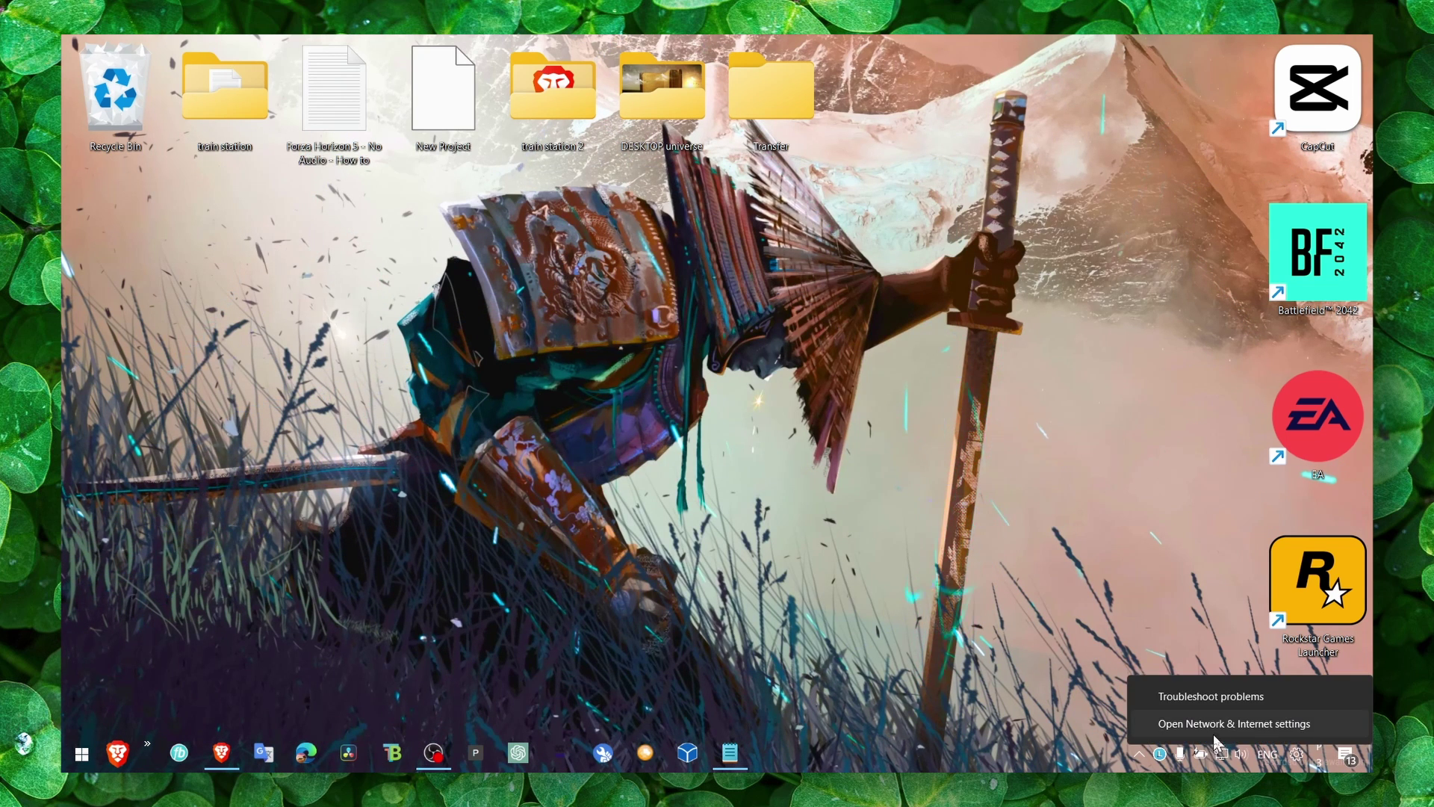
click(1232, 721)
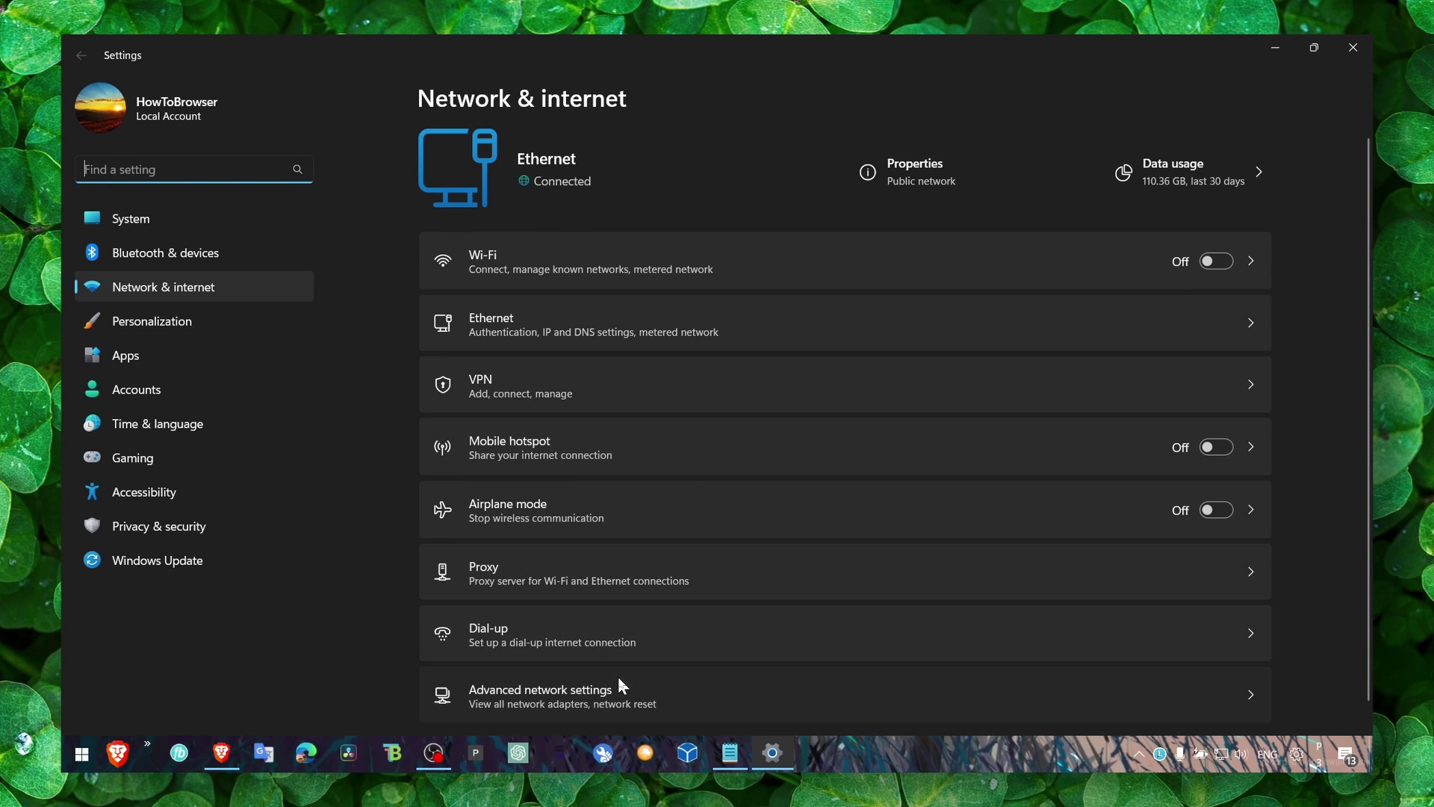
click(617, 679)
click(561, 99)
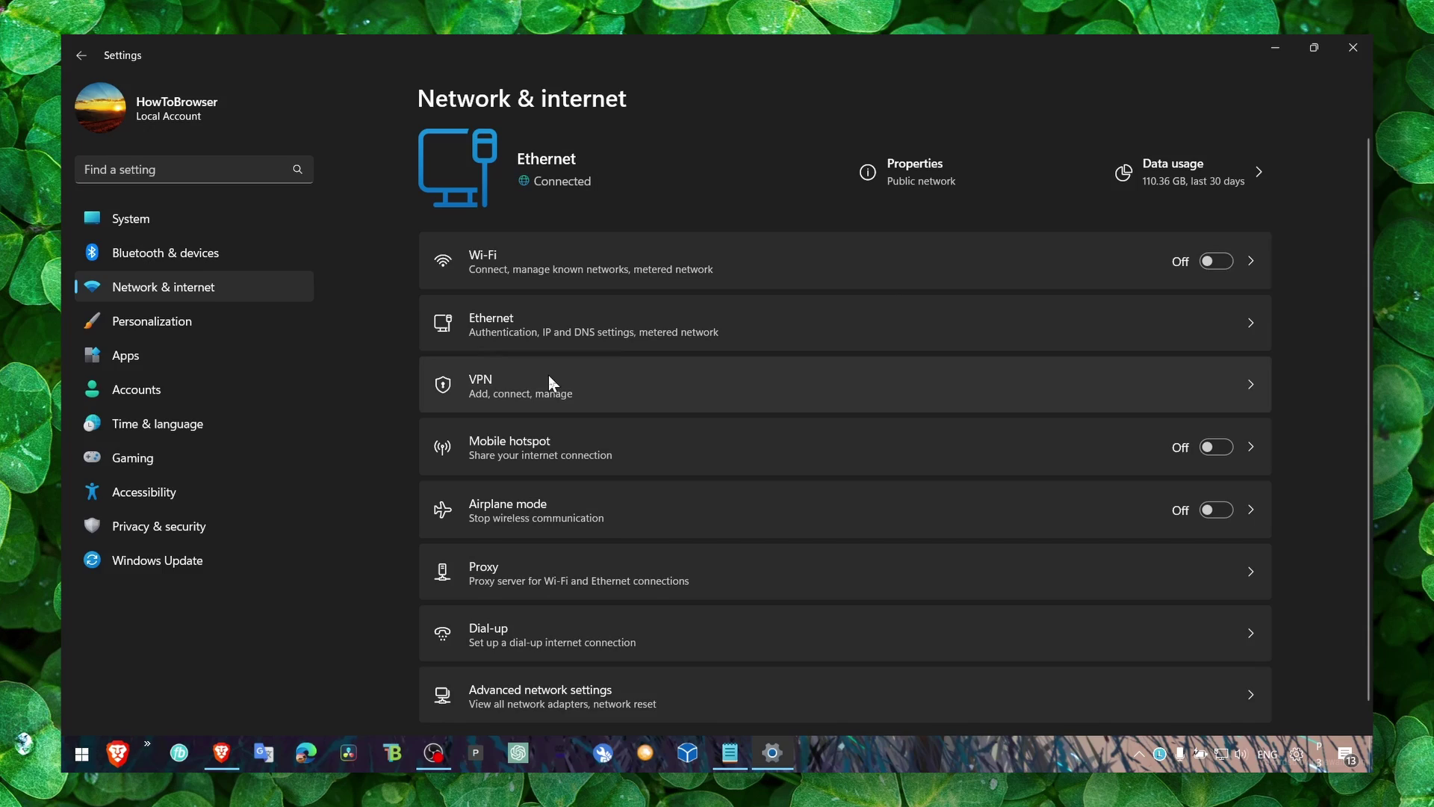
click(1274, 47)
Press OK on the notice saying Glassbrick is already running
click(687, 752)
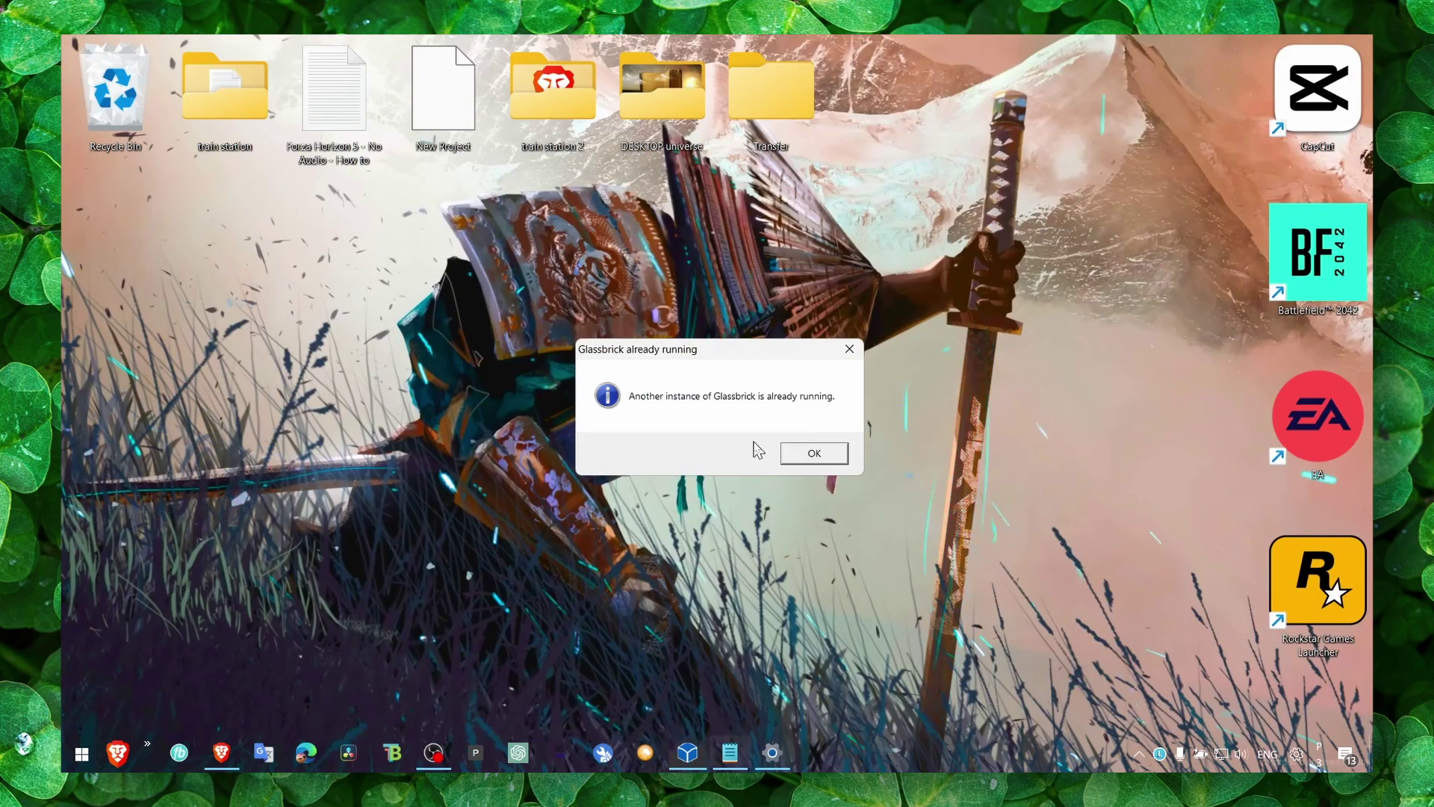
click(814, 453)
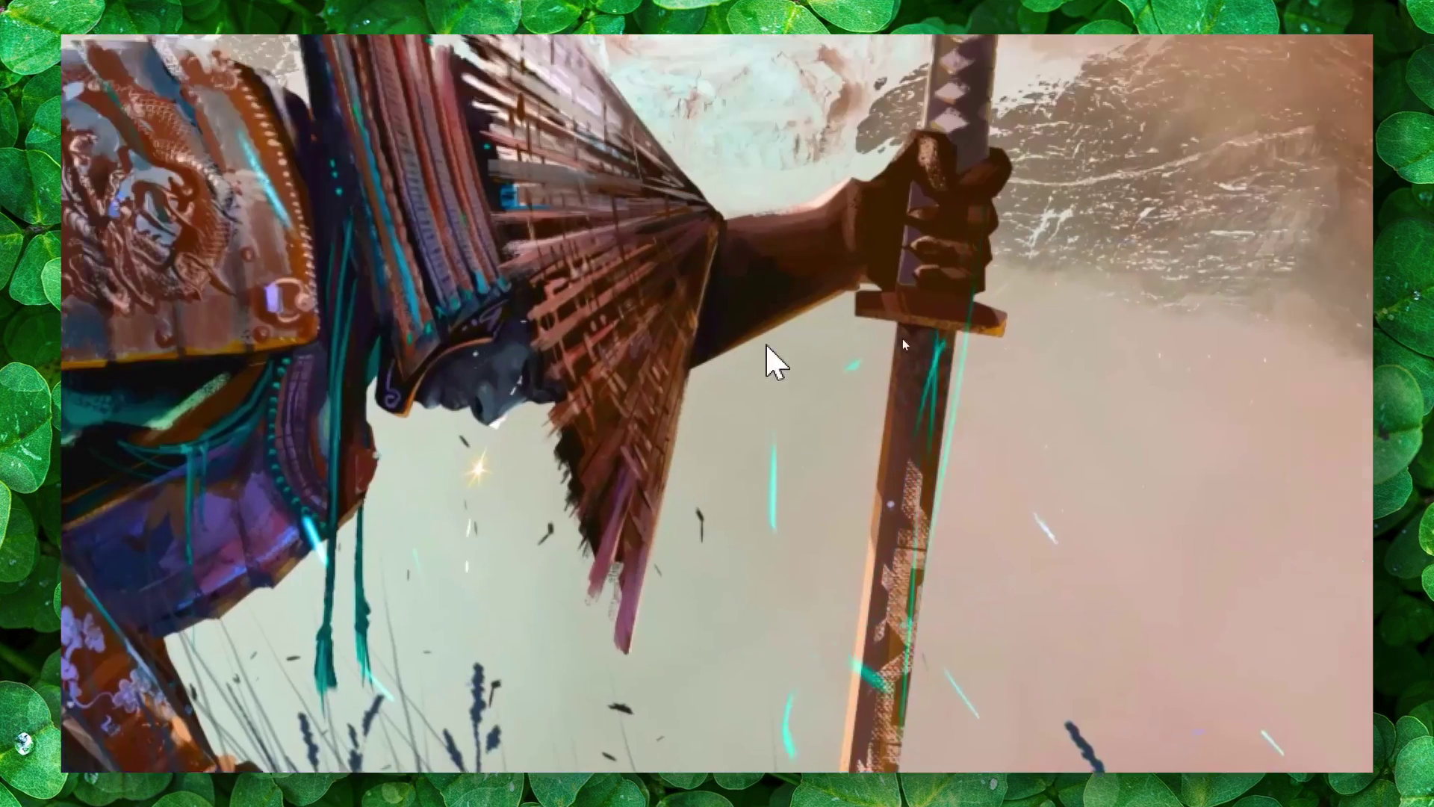